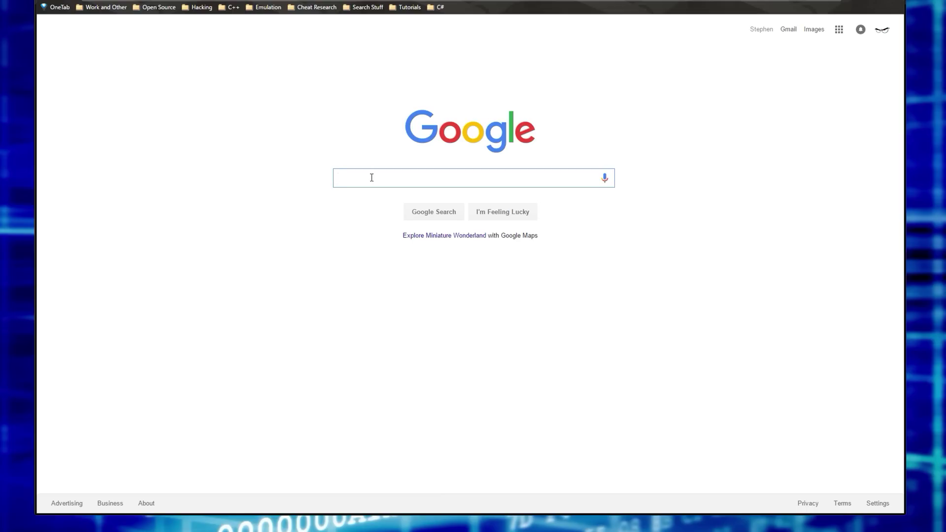
Step: Search Google for site:cheatengine.org NoClip | "No Clip"
text(site:)
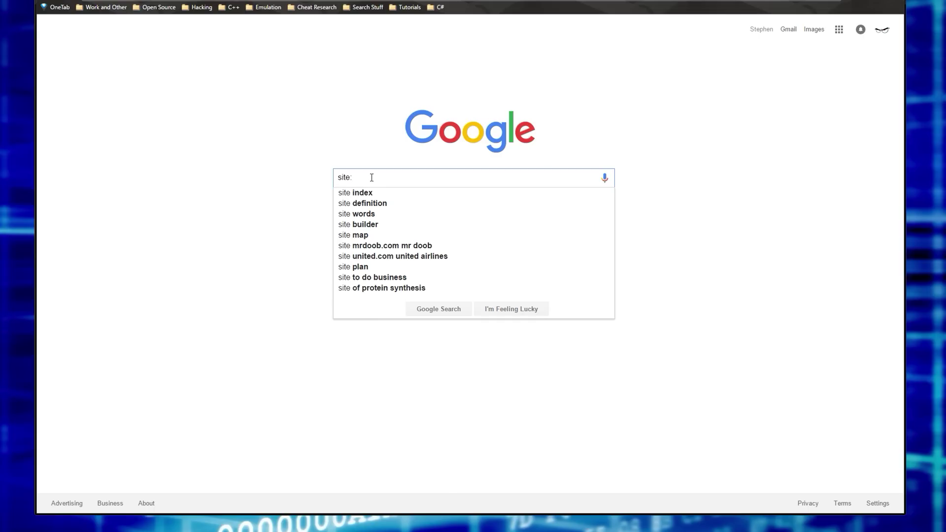
text(cheatengine.or)
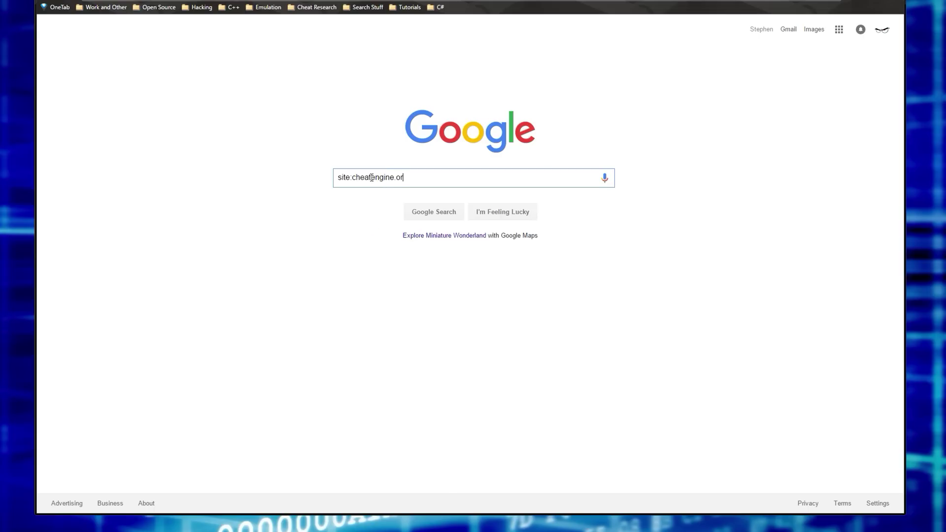
text(g)
drag(433, 178, 352, 177)
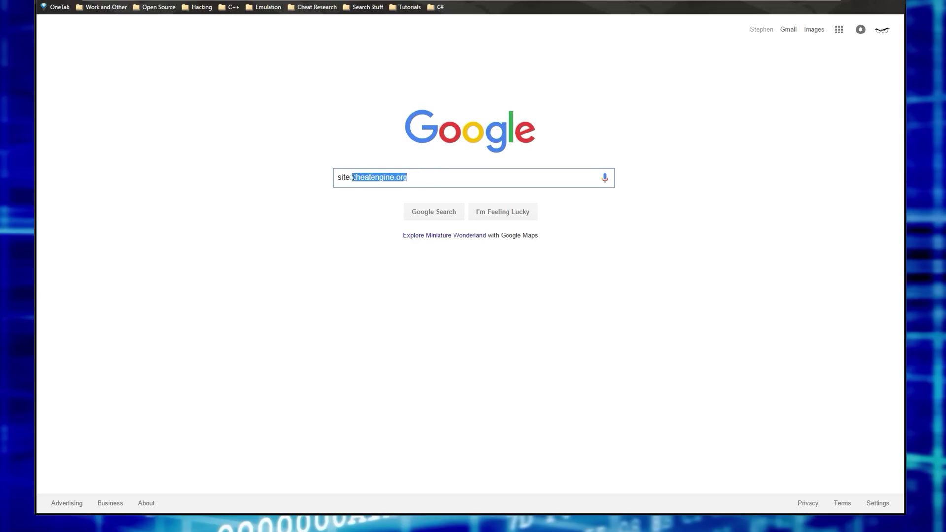
click(436, 176)
text(NoClip)
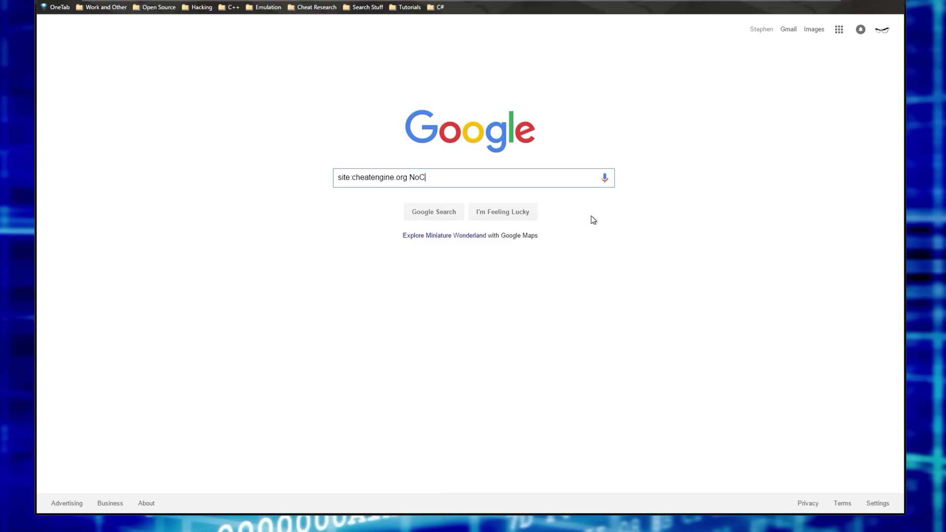
text( | "No Clip)
click(423, 217)
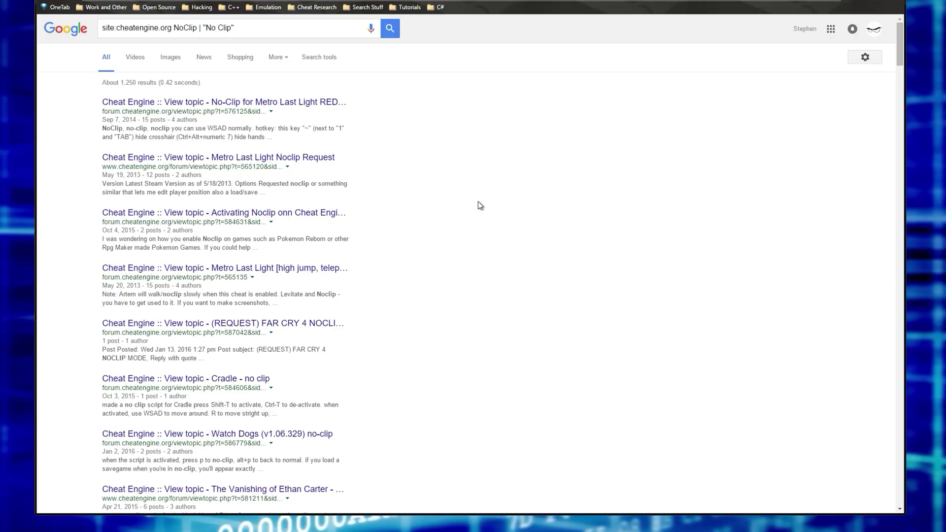
Step: Zoom the results page to 150% and scroll down to the Watch Dogs no-clip topic
key(ctrl+plus)
key(ctrl+plus)
key(ctrl+plus)
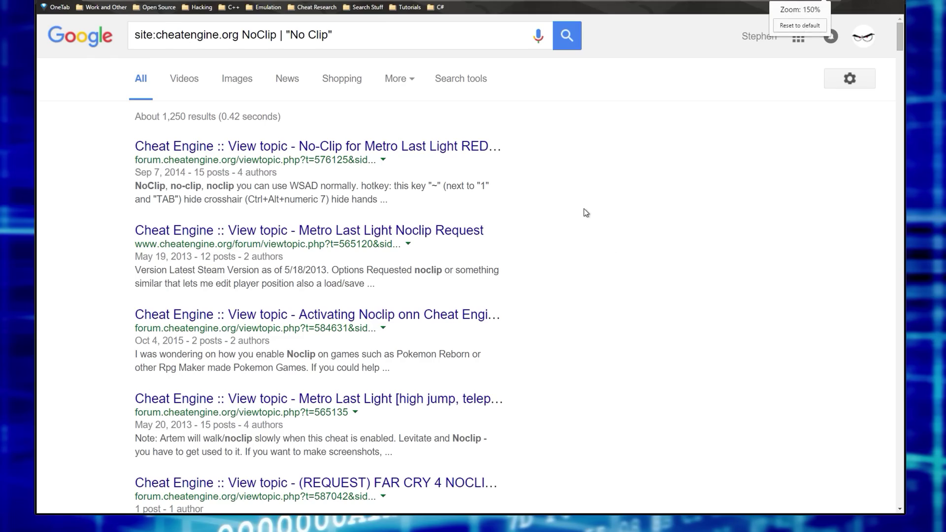
scroll(597, 200, down, 2)
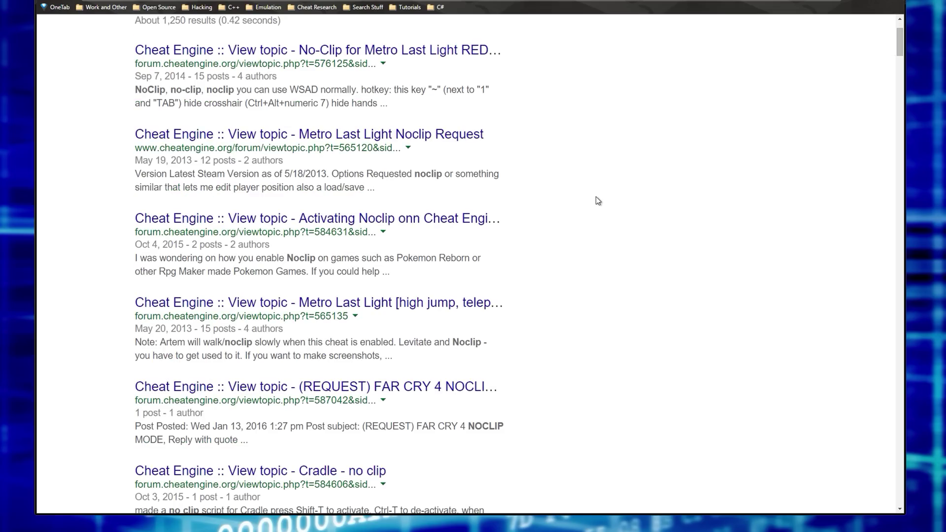
scroll(597, 198, down, 4)
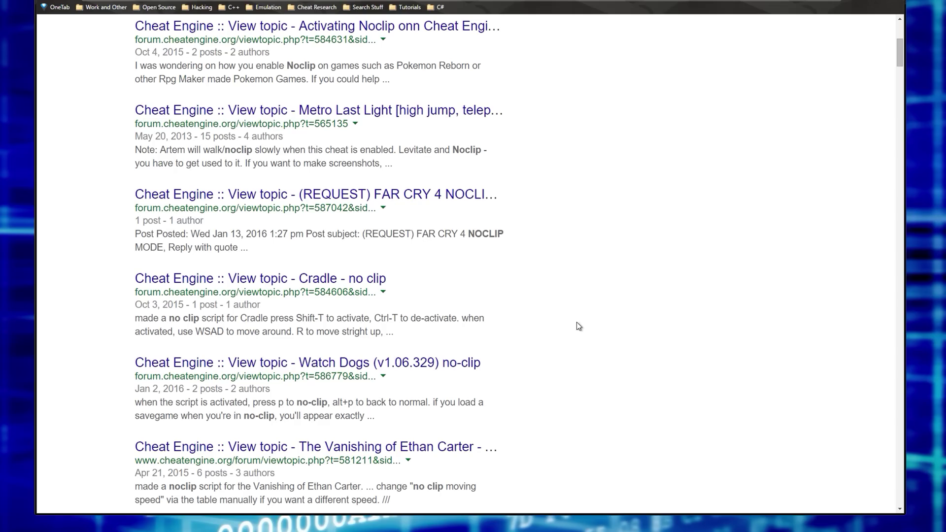
scroll(577, 323, up, 6)
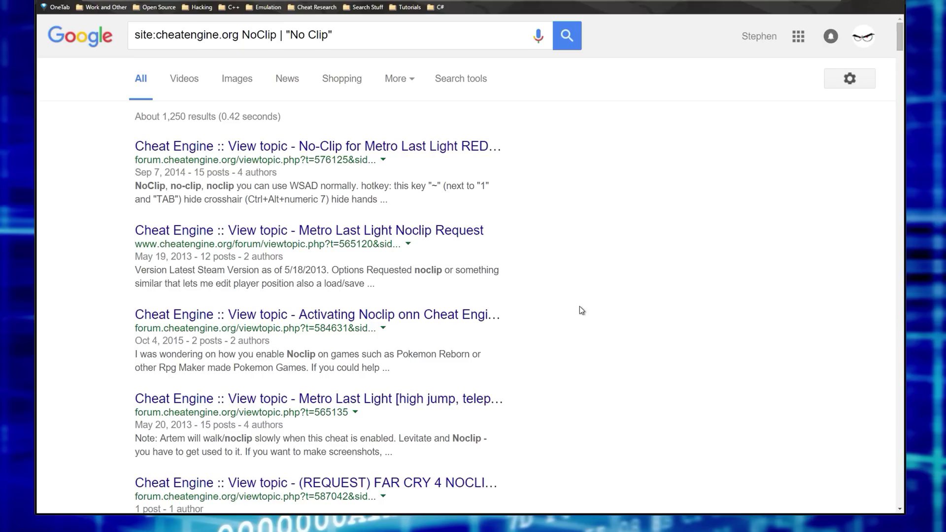
scroll(580, 310, down, 6)
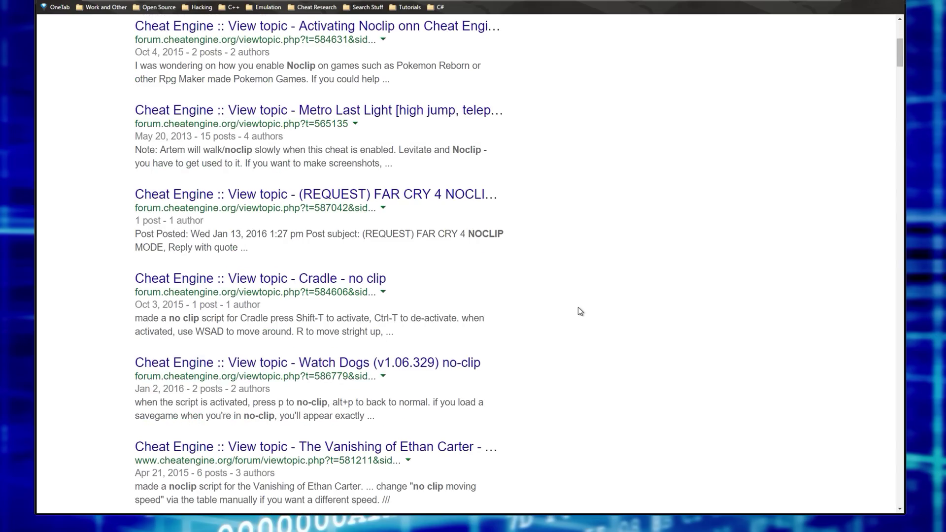
scroll(580, 311, down, 3)
scroll(561, 355, up, 1)
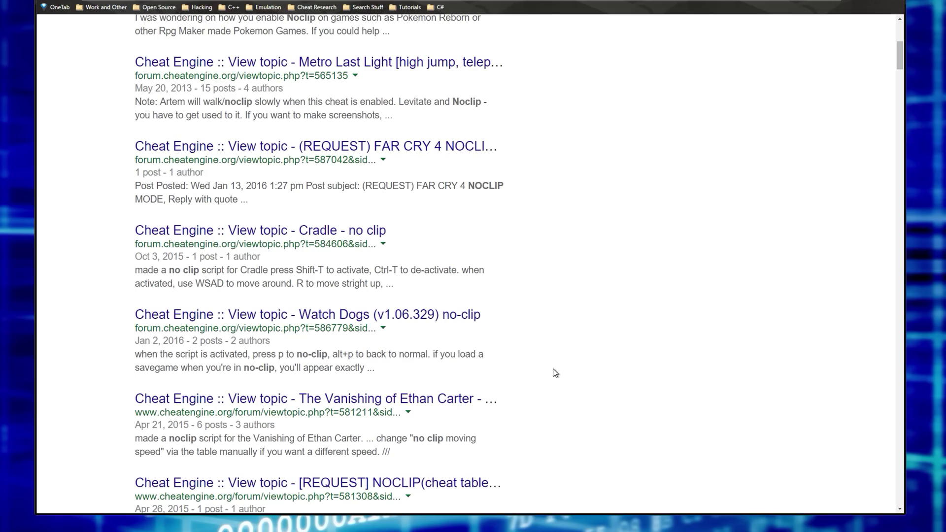
scroll(555, 372, up, 7)
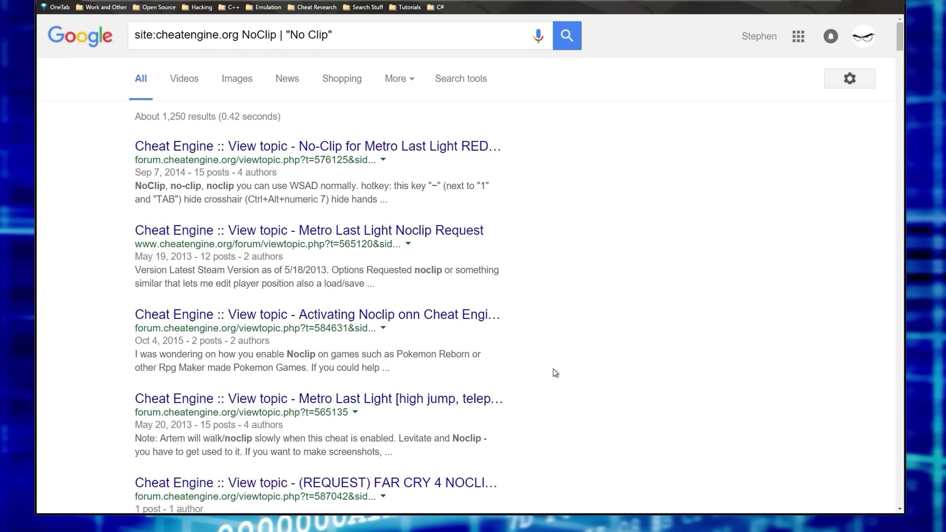
scroll(555, 373, down, 8)
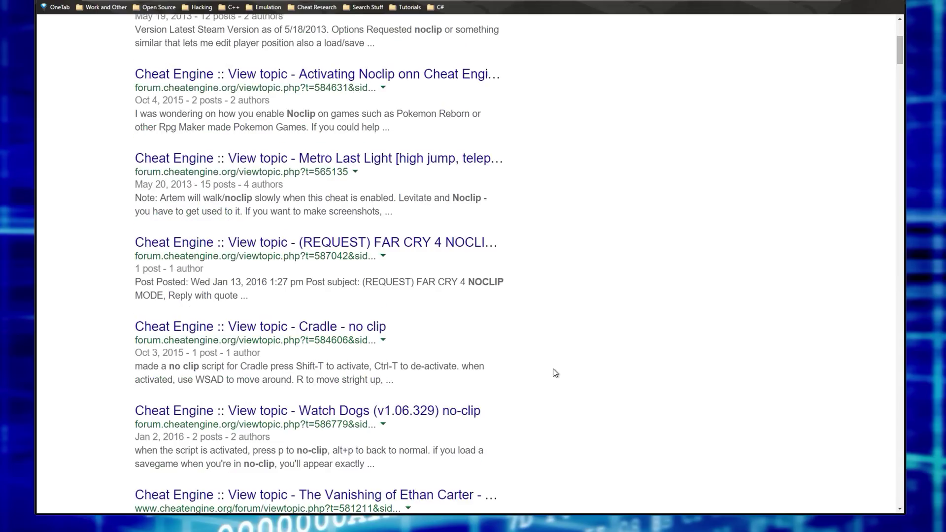
Step: Open the Watch Dogs (v1.06.329) no-clip topic, zoomed to 125%, and look over the post
click(450, 270)
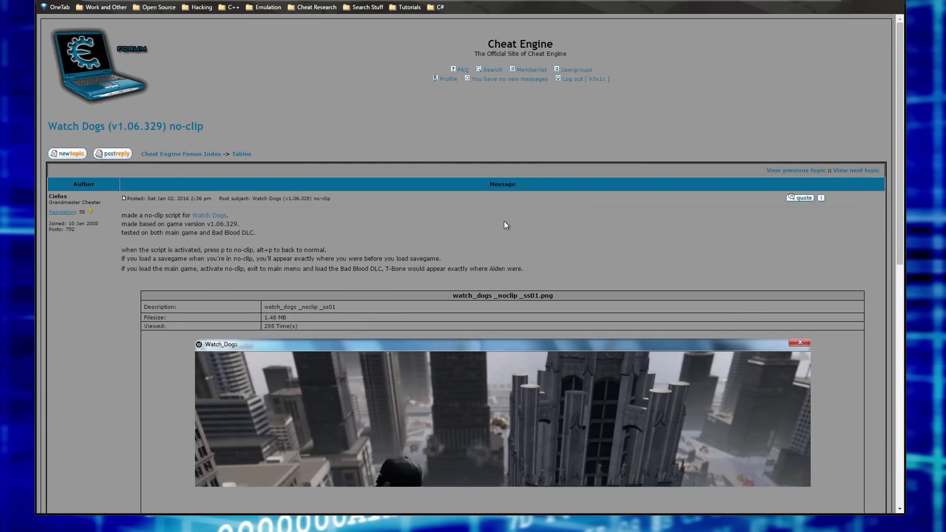
key(ctrl+plus)
key(ctrl+plus)
scroll(818, 226, down, 6)
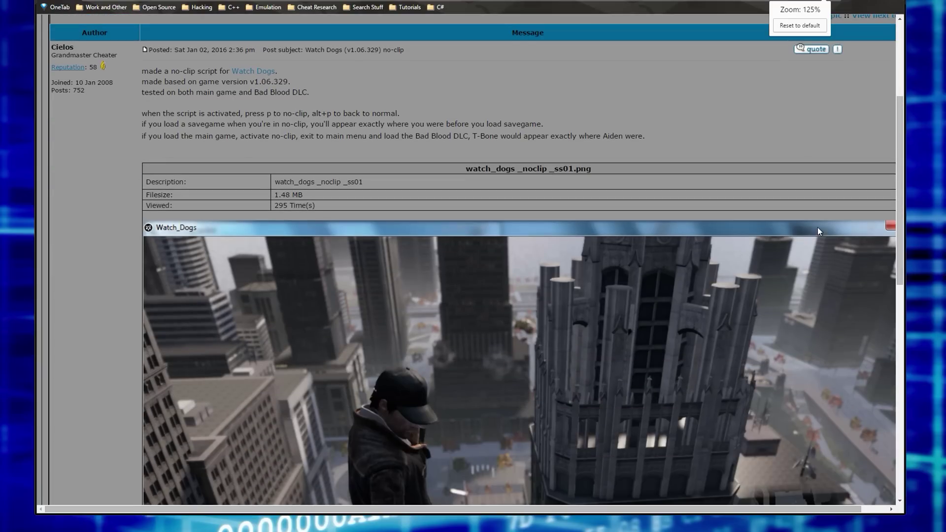
scroll(627, 307, up, 5)
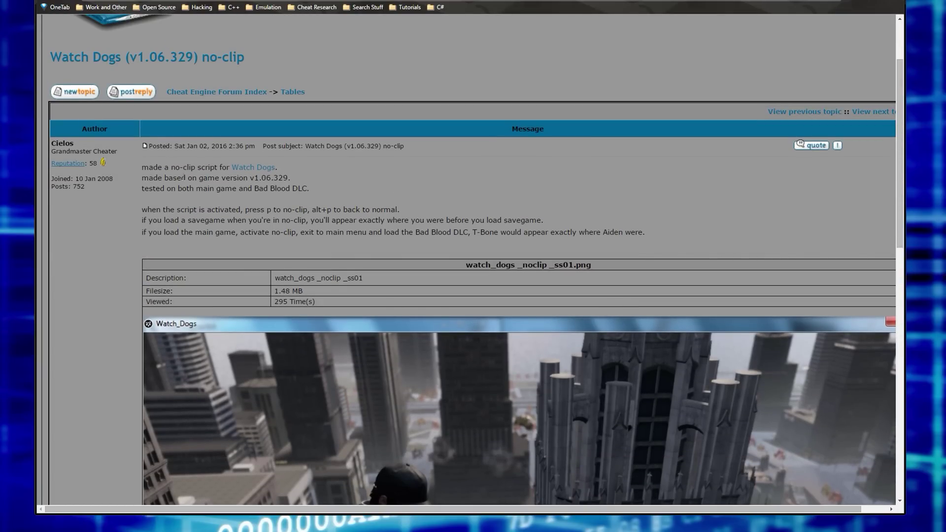
scroll(539, 224, down, 9)
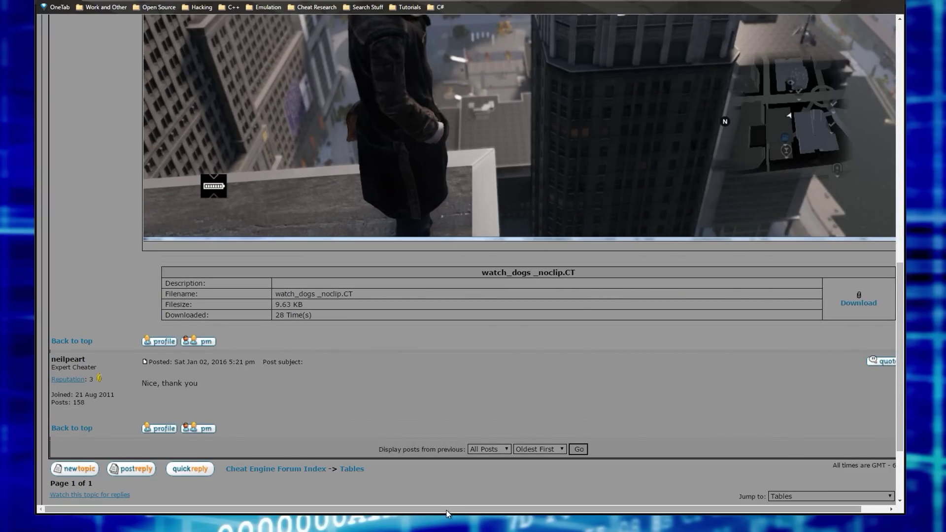
drag(447, 508, 504, 498)
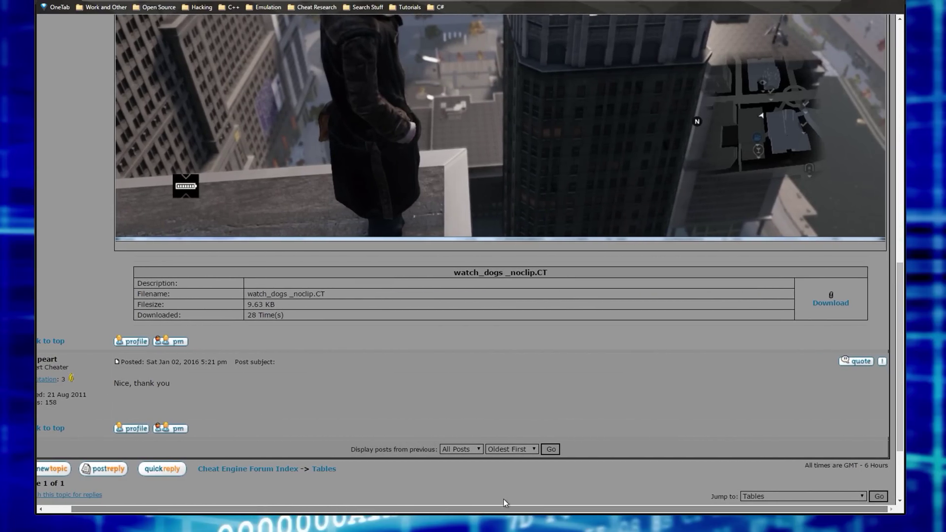
scroll(635, 428, up, 2)
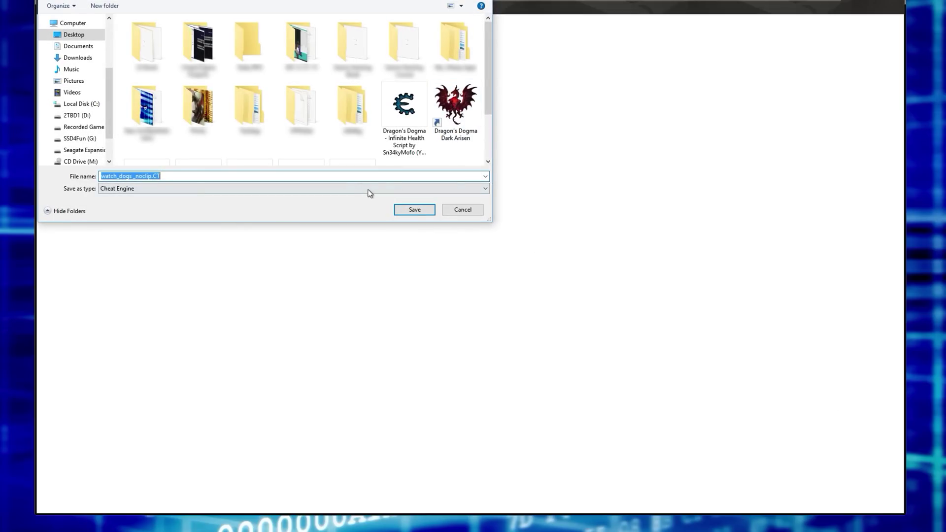
Step: Save watch_dogs _noclip.CT and open it in Cheat Engine, allowing the UAC prompt
click(414, 212)
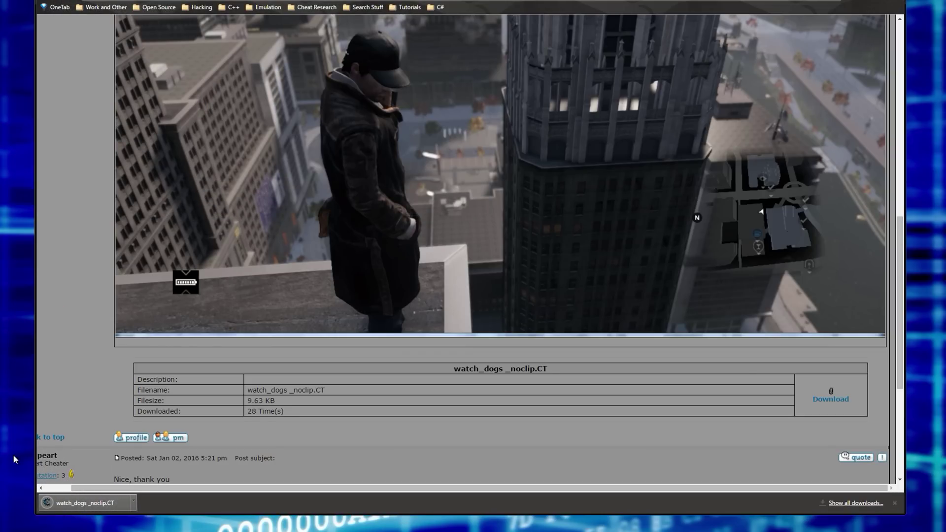
click(92, 507)
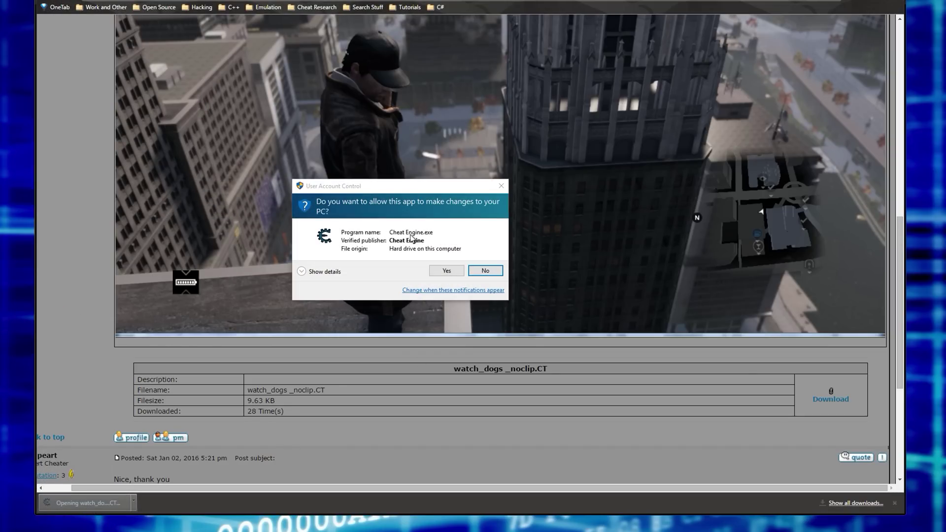
click(445, 269)
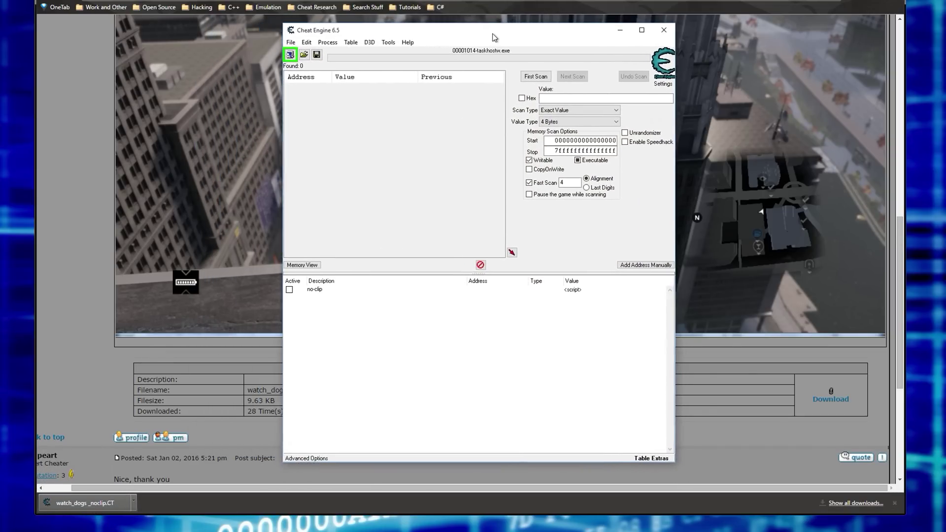
drag(494, 38, 527, 41)
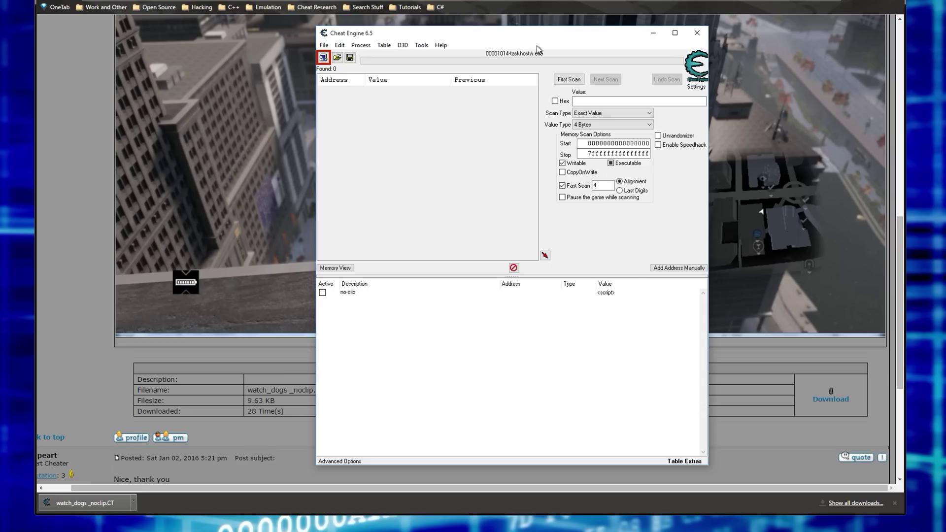
Step: Open the no-clip script editor and inspect the AOB byte pattern on line 3
click(611, 293)
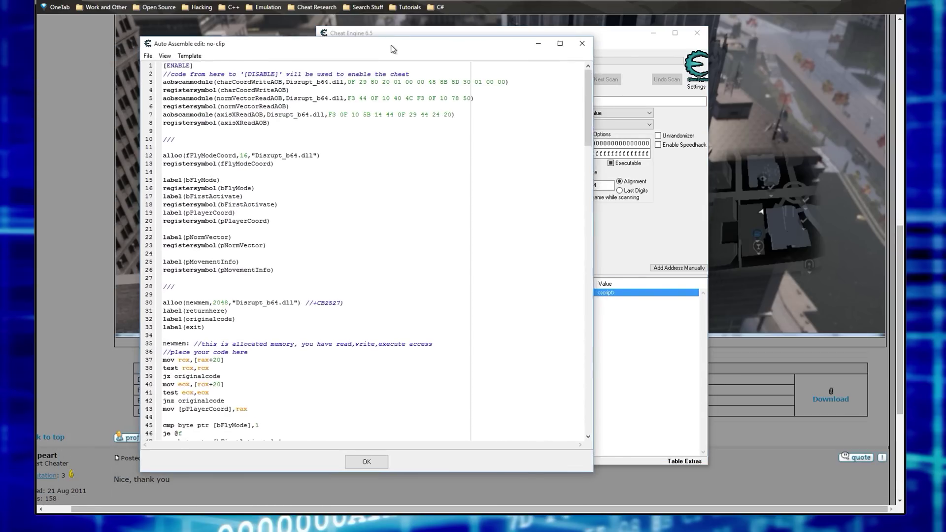
drag(544, 35, 471, 38)
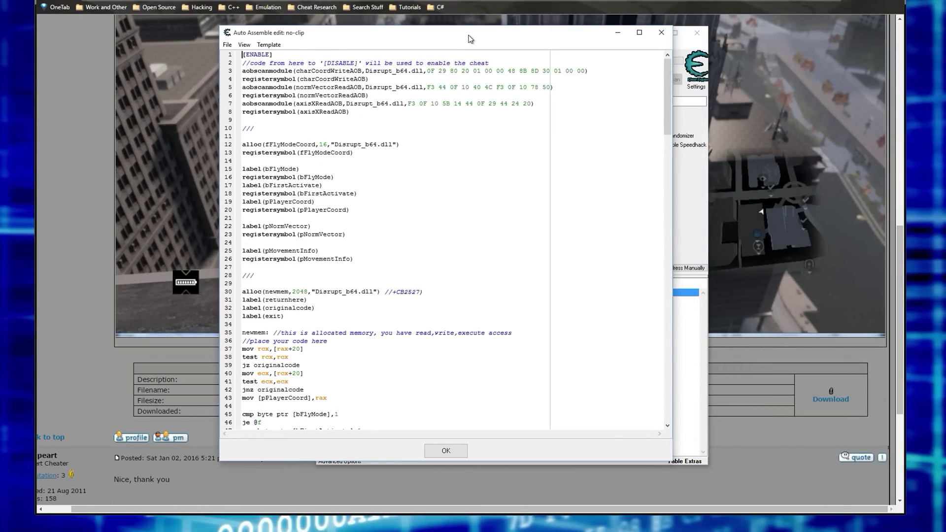
scroll(488, 247, down, 5)
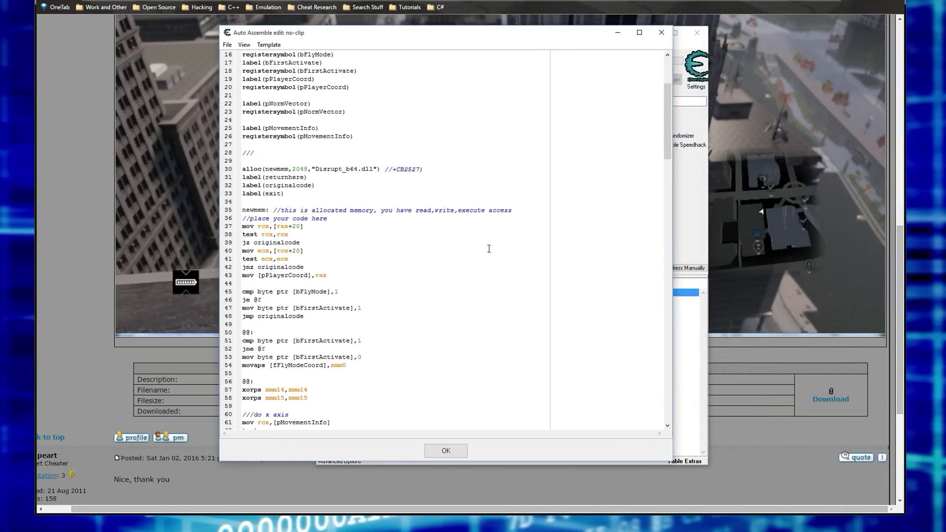
scroll(465, 298, up, 5)
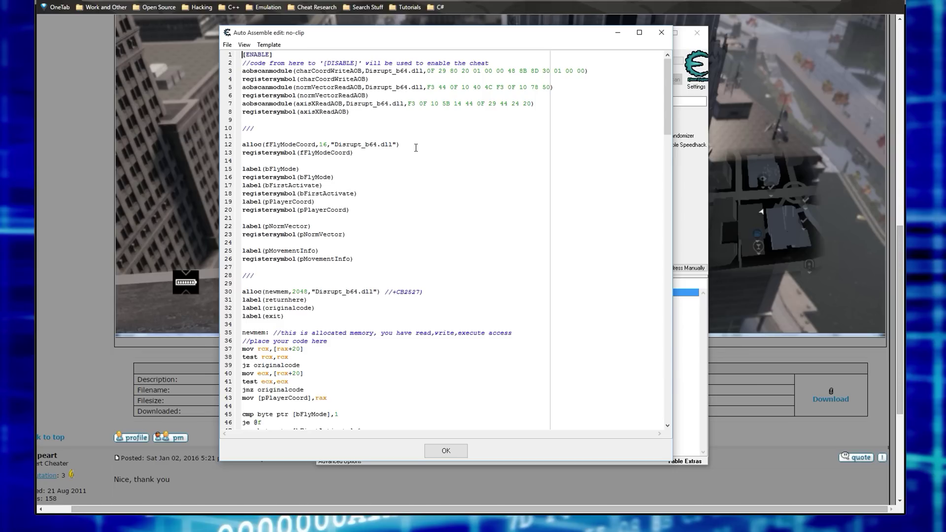
drag(586, 73, 426, 72)
right_click(442, 70)
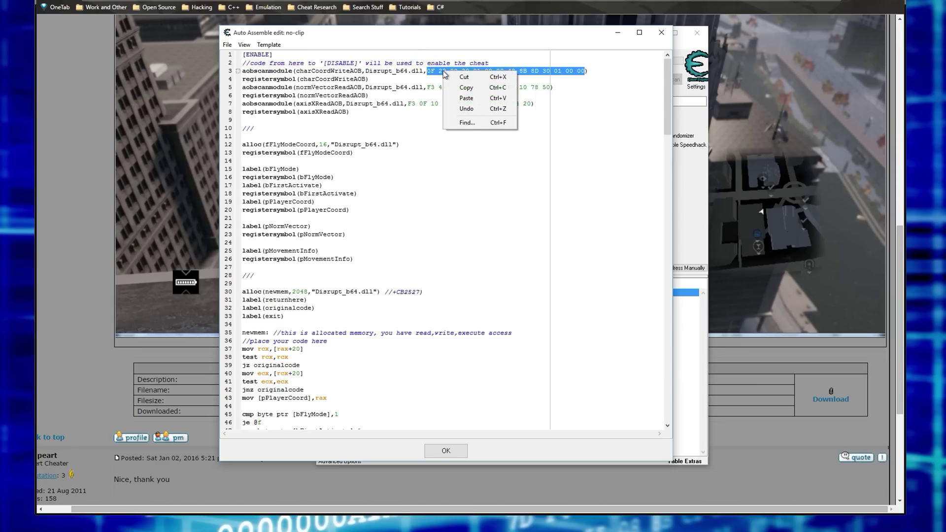
click(407, 93)
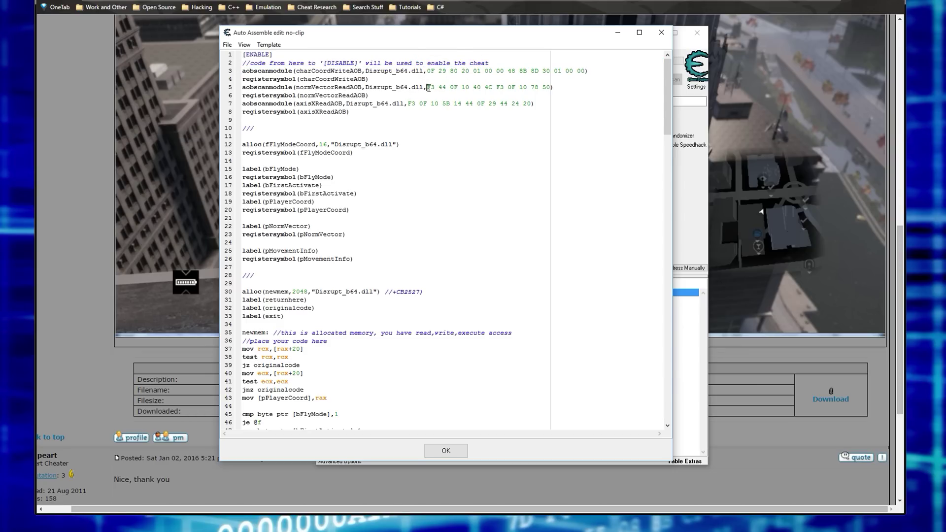
Step: Copy the axisXReadAOB byte pattern on line 7 and close the script editor
drag(426, 90, 550, 89)
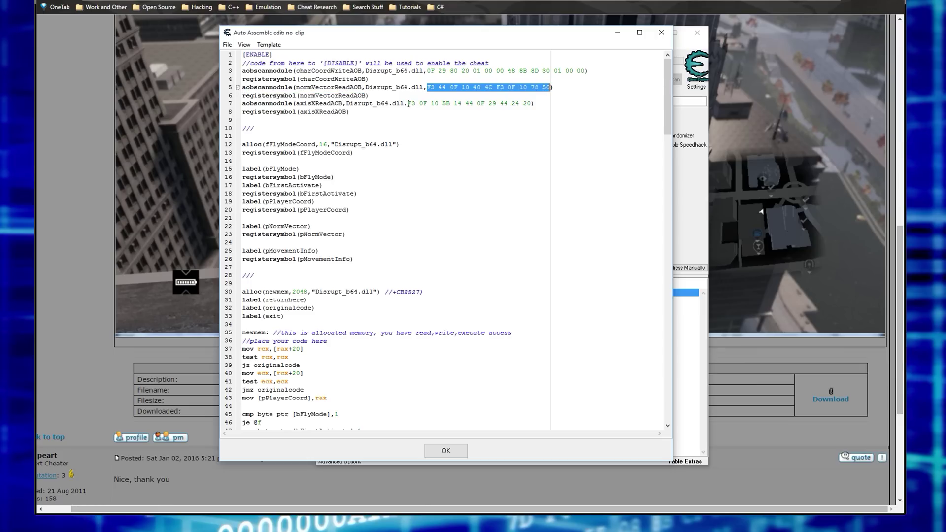
drag(408, 104, 530, 105)
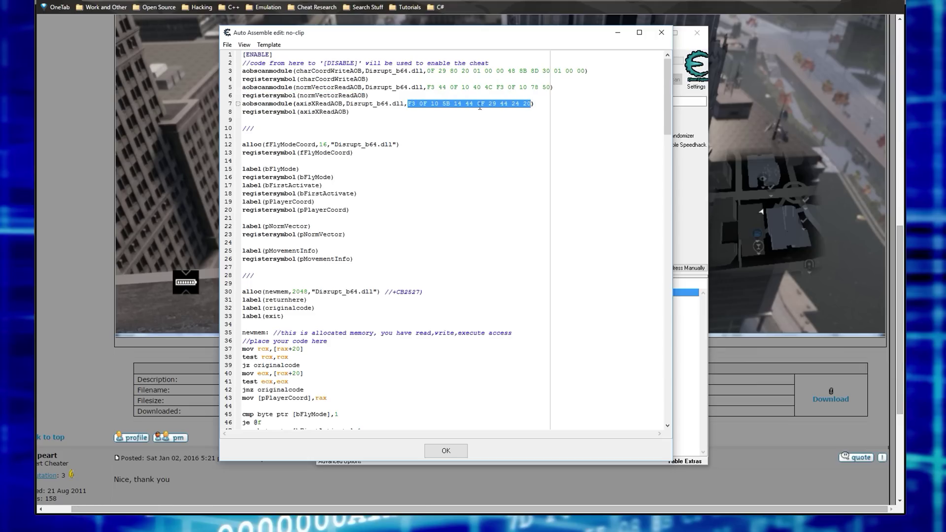
right_click(457, 102)
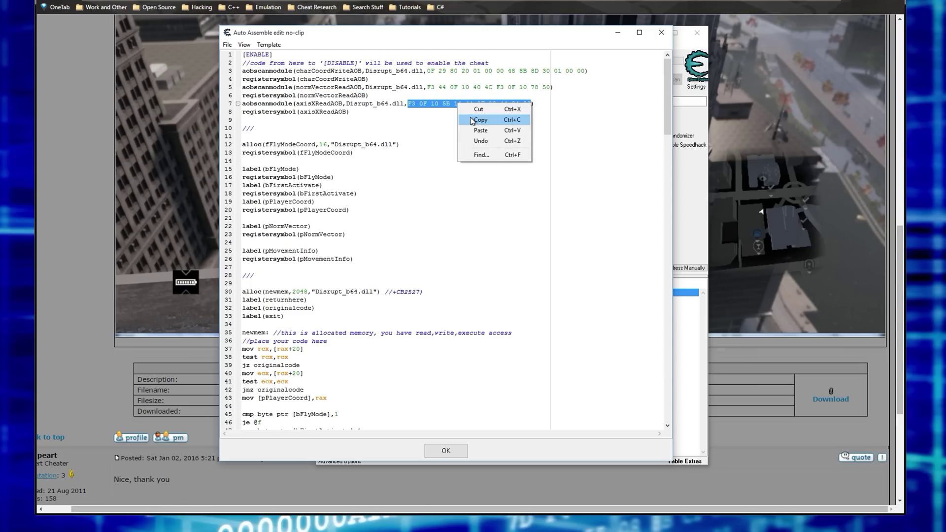
click(474, 121)
click(661, 32)
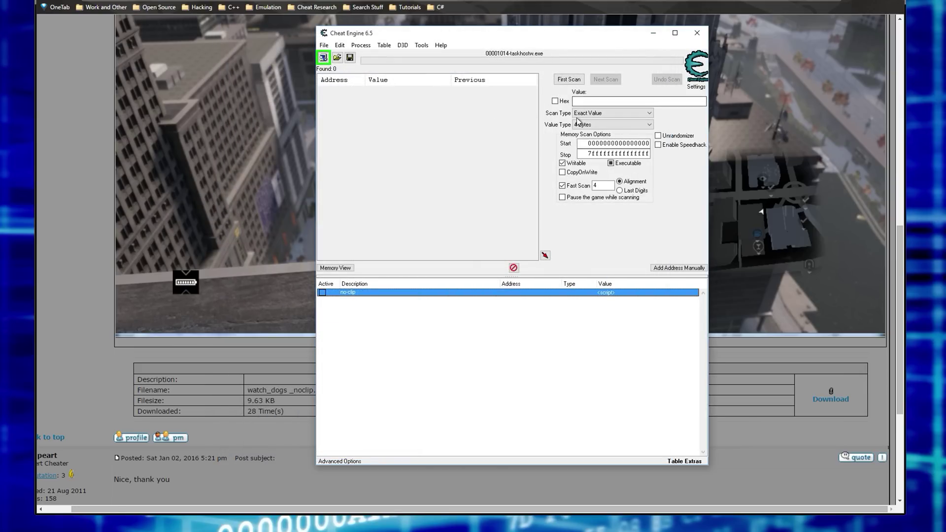
Step: Set the scan type to Array of byte, paste the copied pattern, and untick Writable
click(604, 126)
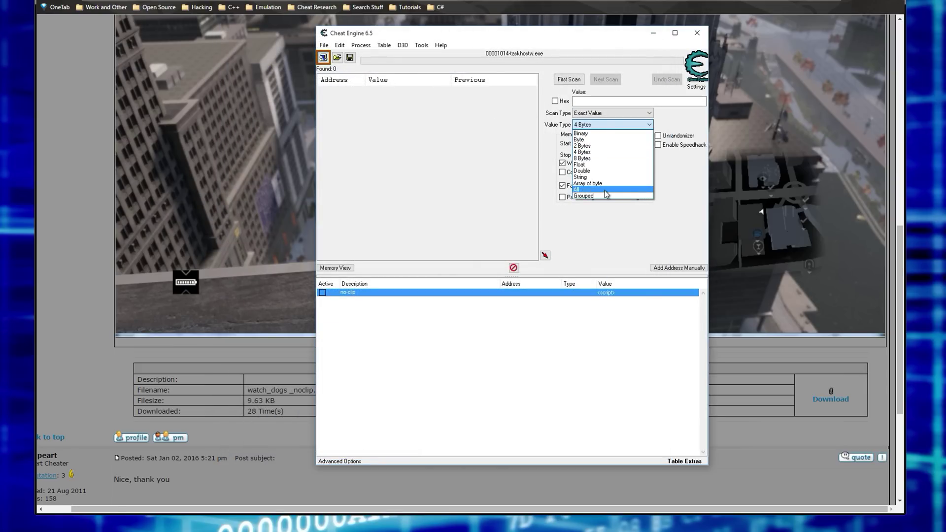
click(593, 186)
click(590, 102)
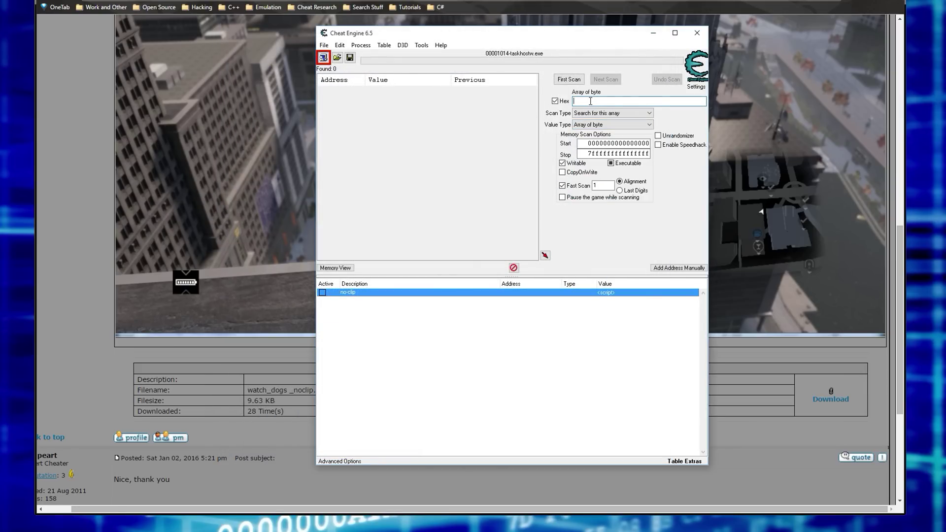
right_click(590, 102)
click(613, 128)
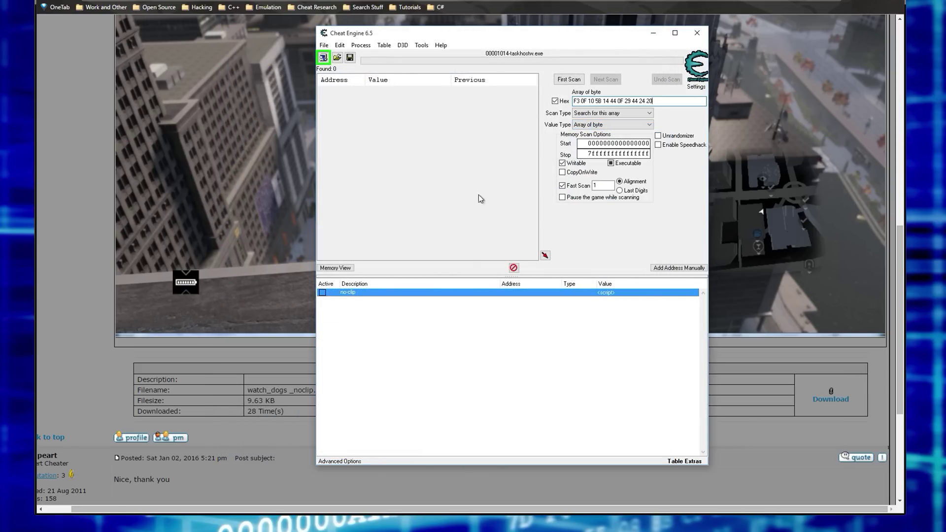
click(562, 163)
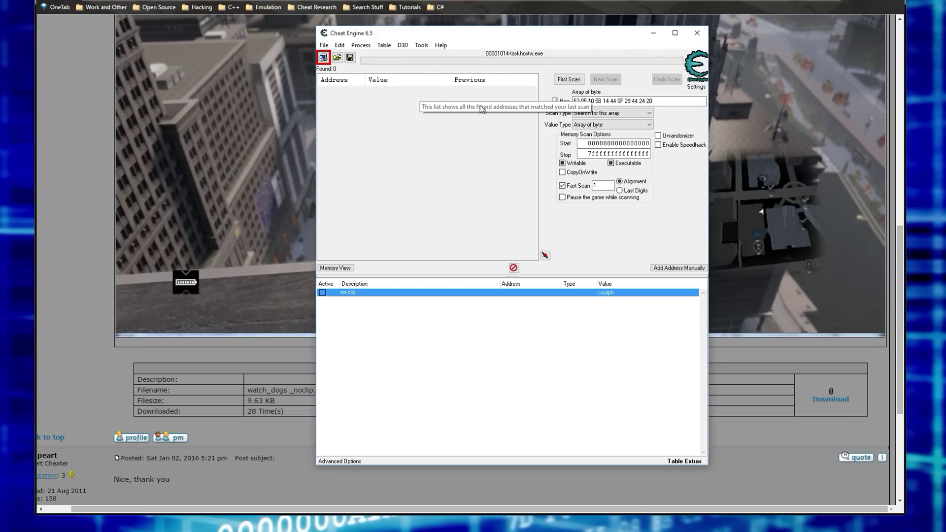
Step: Attach to firefox.exe, keeping the address list, and run a First Scan for 00 0A
click(323, 57)
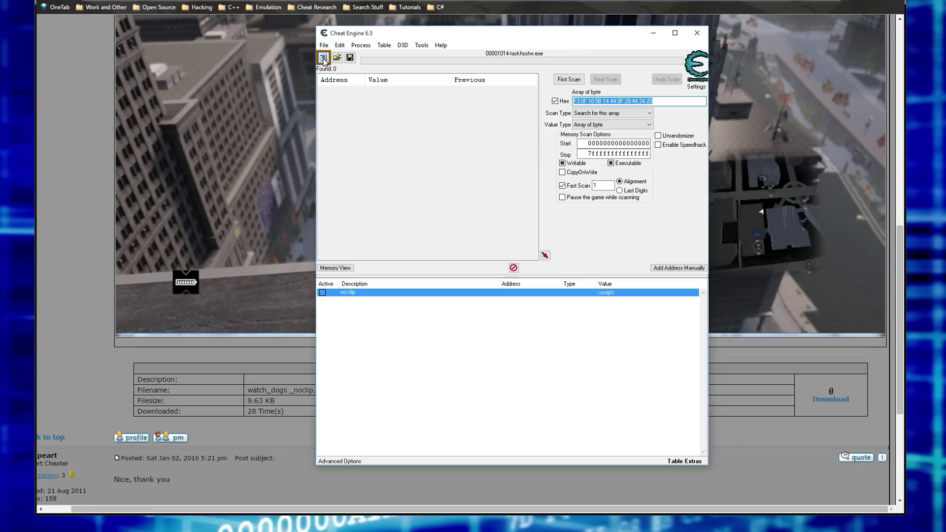
double_click(497, 188)
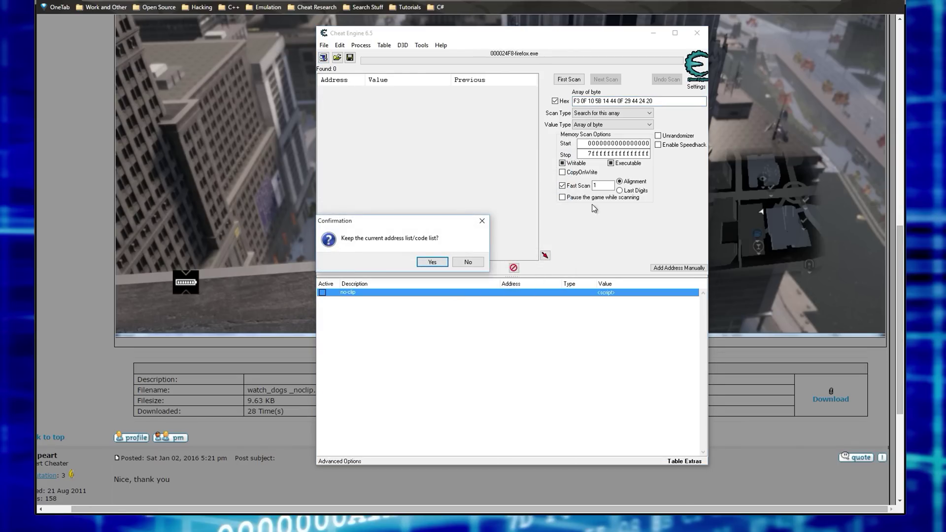
click(446, 265)
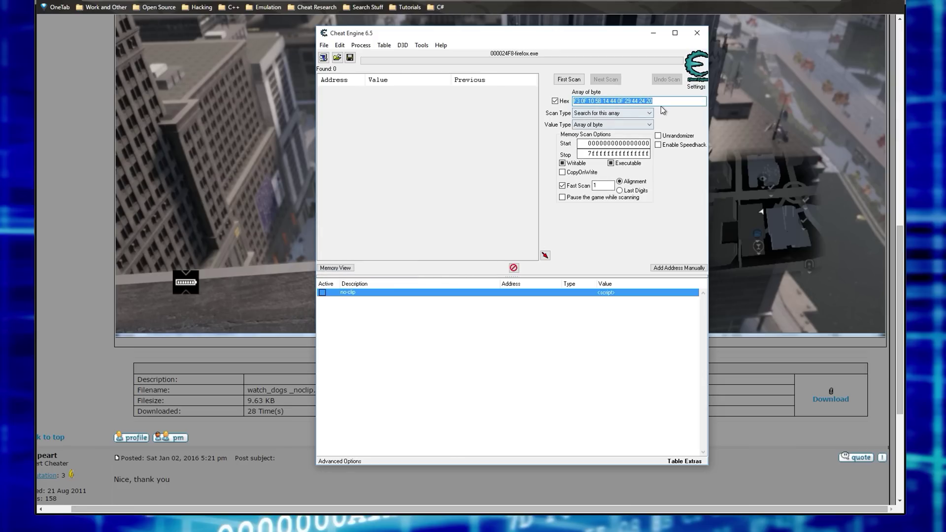
text(00 0A)
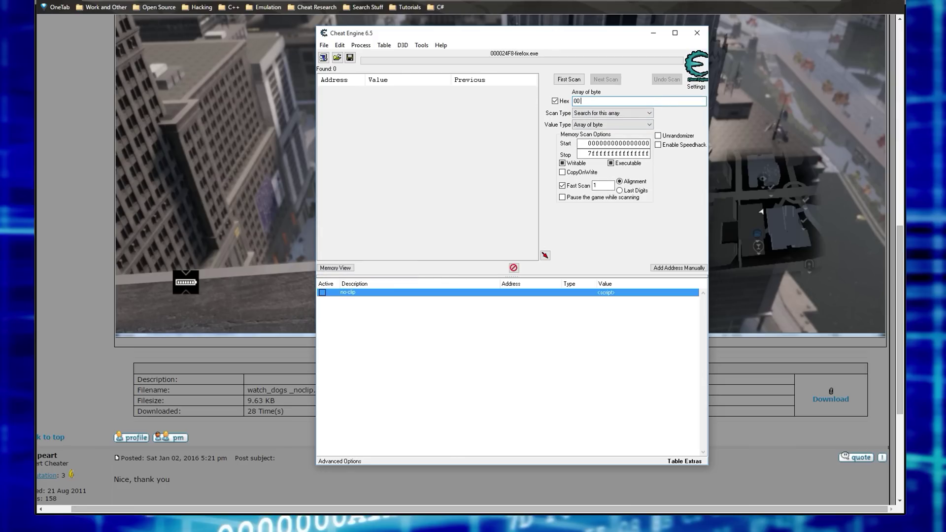
click(568, 80)
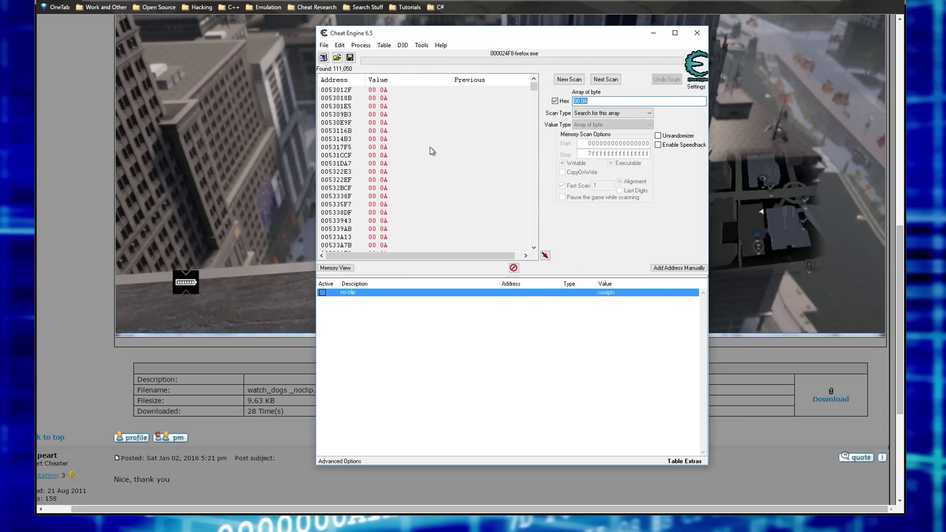
right_click(381, 92)
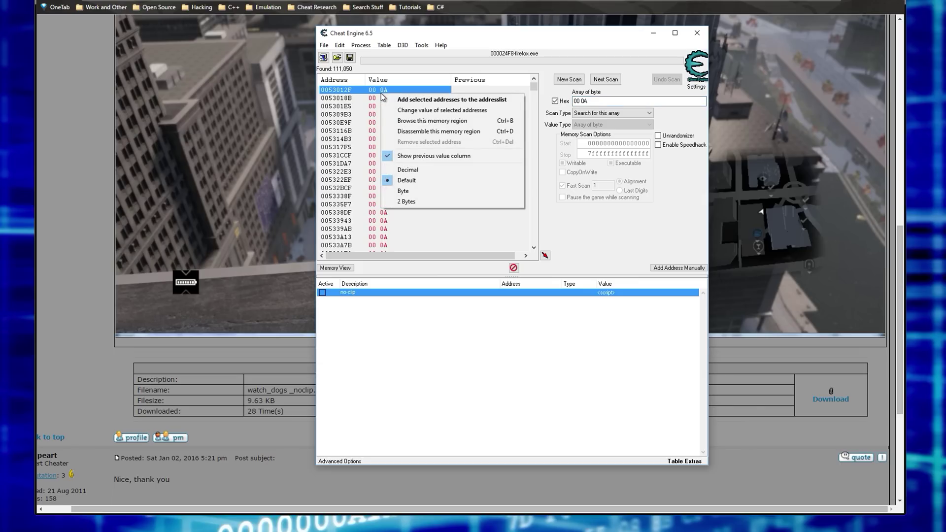
click(454, 134)
drag(95, 25, 554, 1)
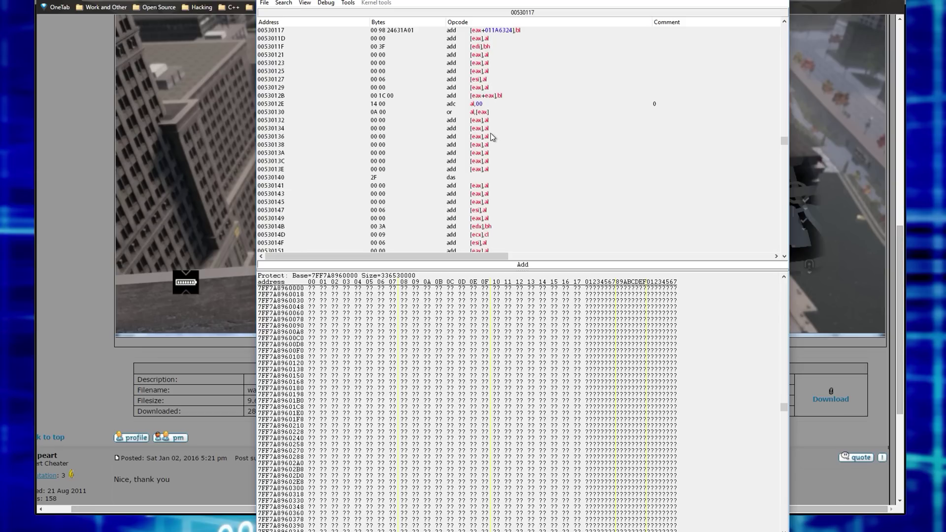
scroll(536, 169, down, 7)
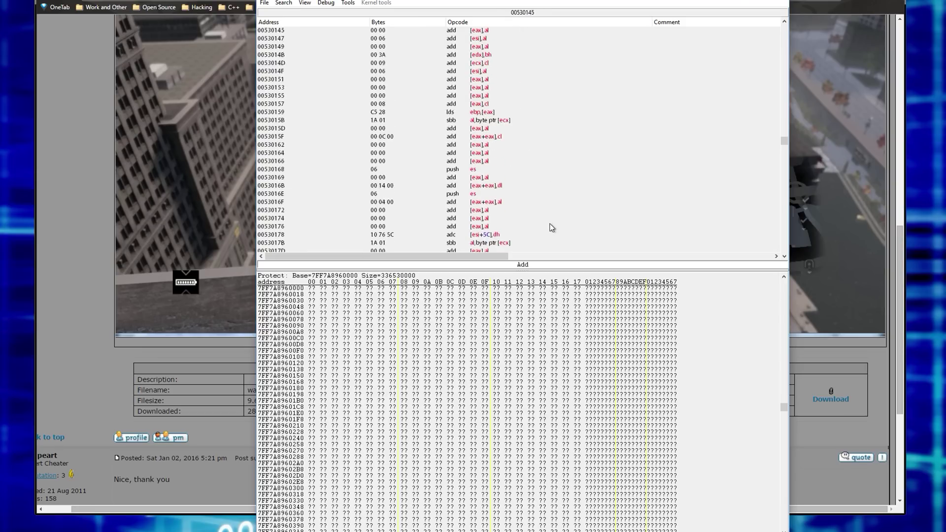
click(786, 1)
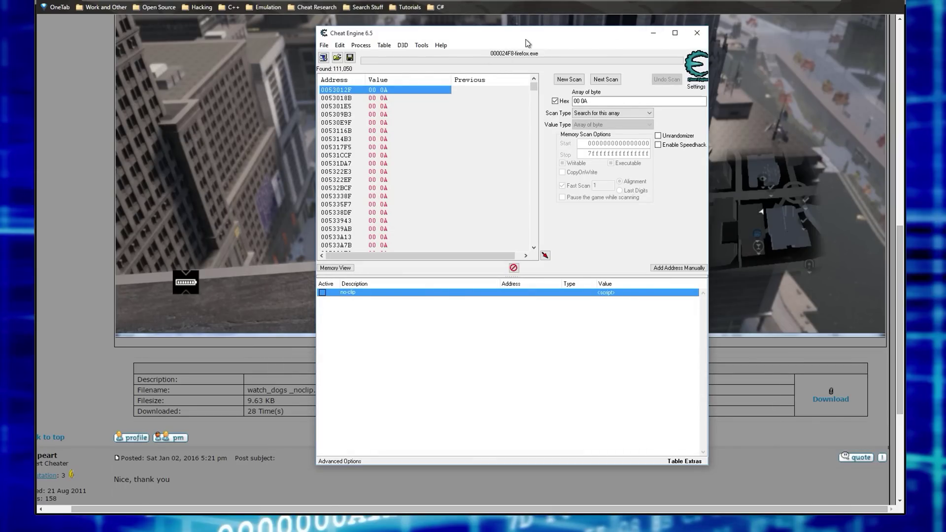
Step: Open the no-clip script in a taller Auto Assemble editor and scroll through it
drag(525, 39, 436, 47)
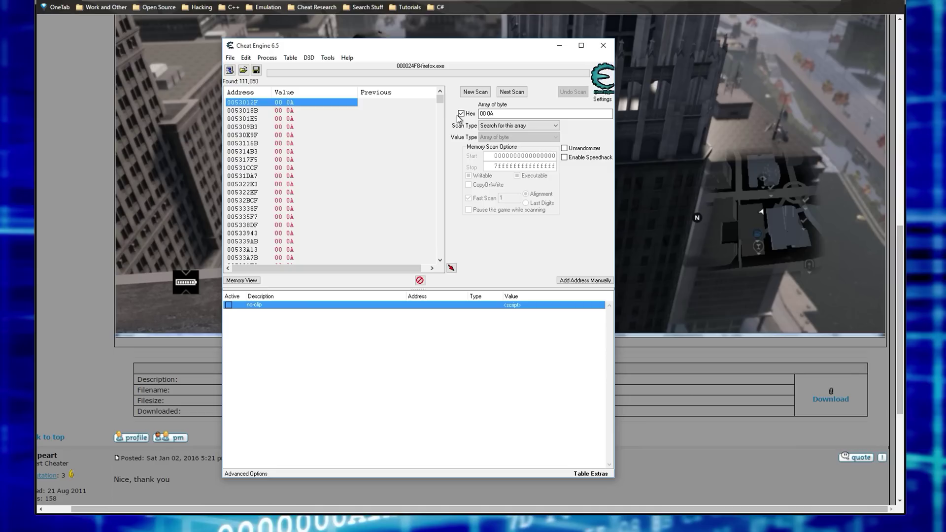
double_click(512, 305)
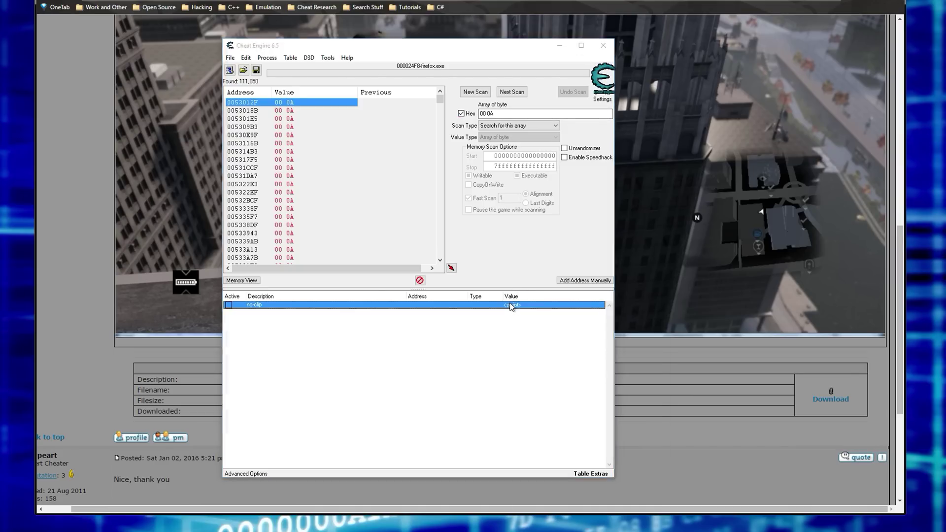
mouse_move(431, 41)
mouse_down()
mouse_move(440, 19)
mouse_move(440, 43)
mouse_up()
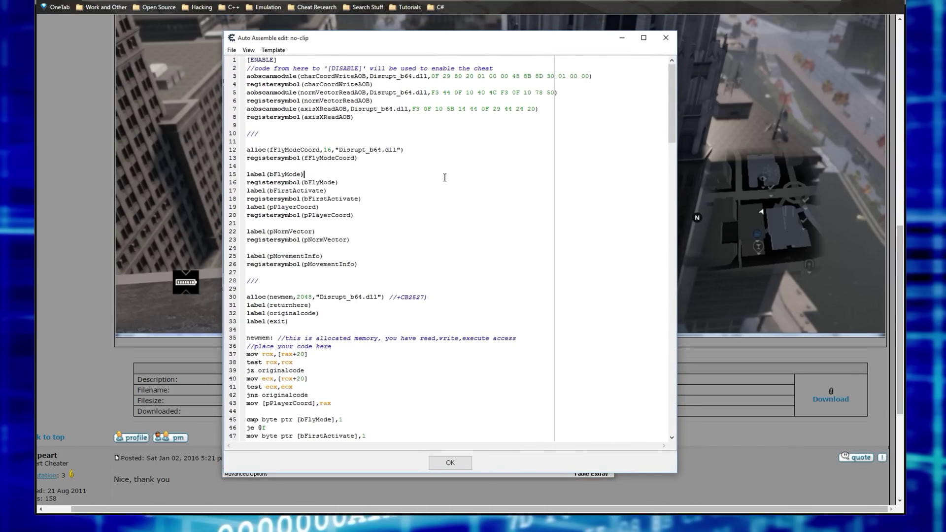
scroll(443, 177, down, 12)
scroll(399, 237, down, 20)
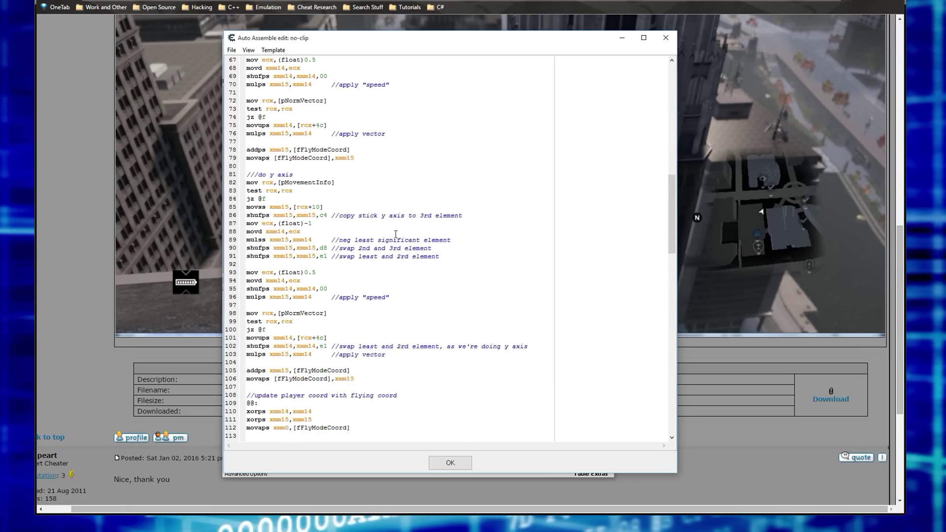
scroll(409, 243, up, 14)
scroll(413, 247, up, 20)
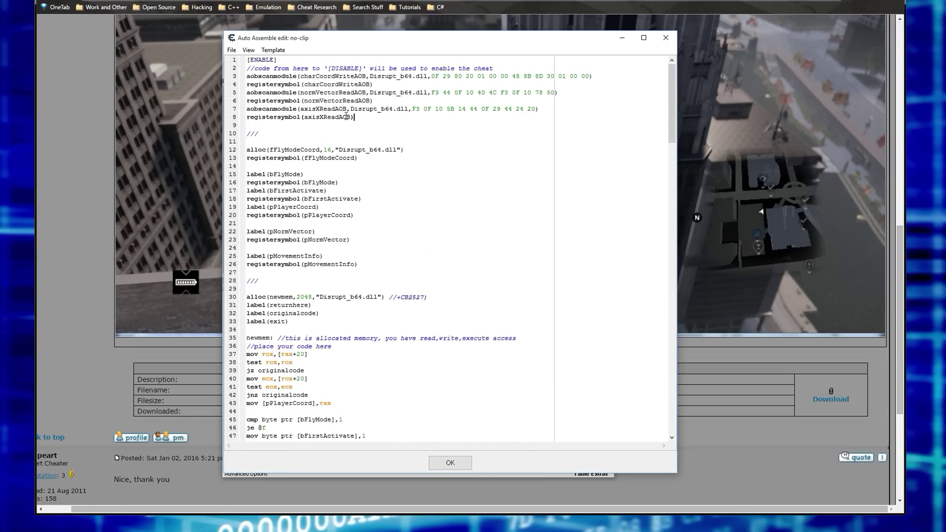
Step: Highlight the script's symbol declarations and its AOB scan lines 3–8
drag(354, 117, 242, 56)
drag(405, 273, 246, 149)
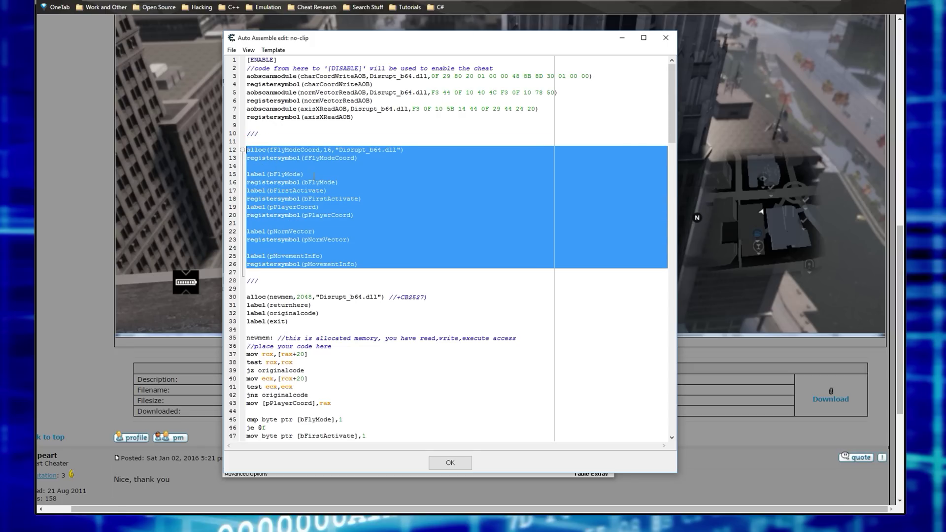
drag(361, 117, 246, 76)
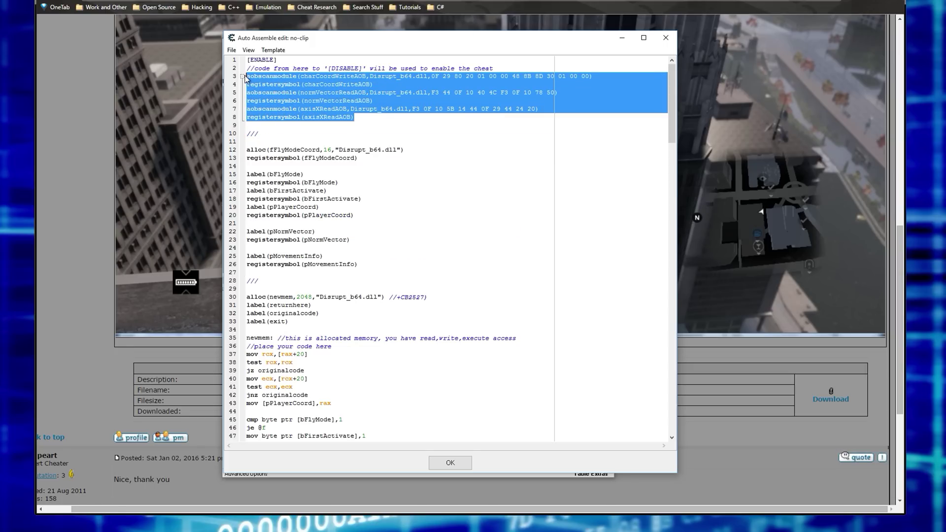
scroll(464, 115, down, 4)
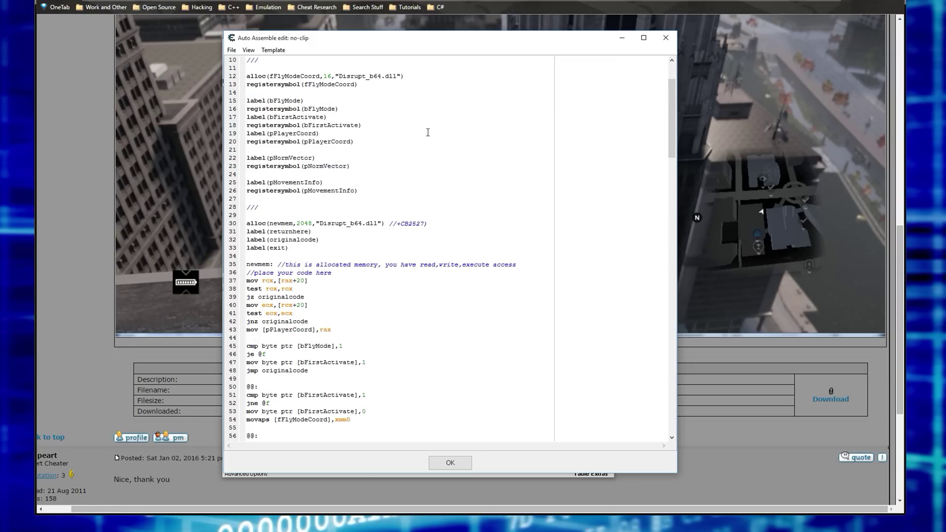
scroll(439, 295, up, 4)
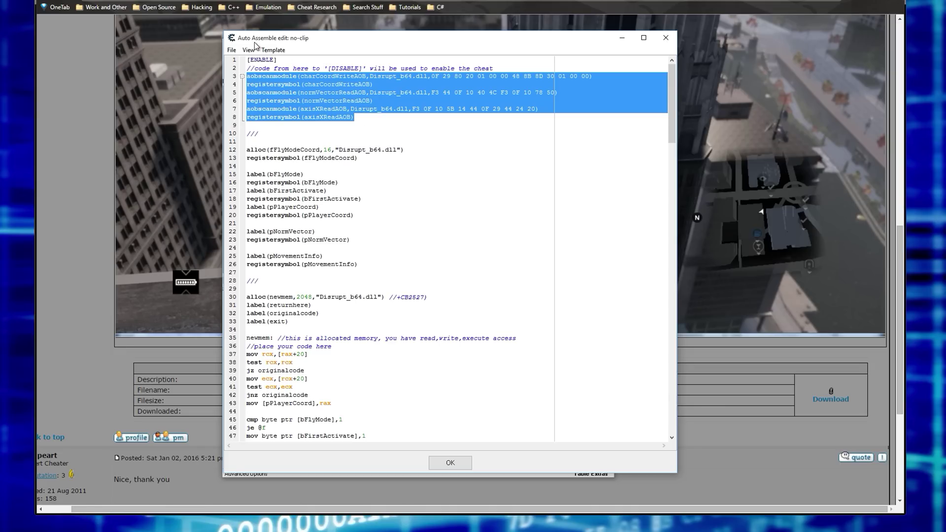
Step: Glance at the code templates, scroll through the rest of the no-clip script, and close the editor
click(273, 49)
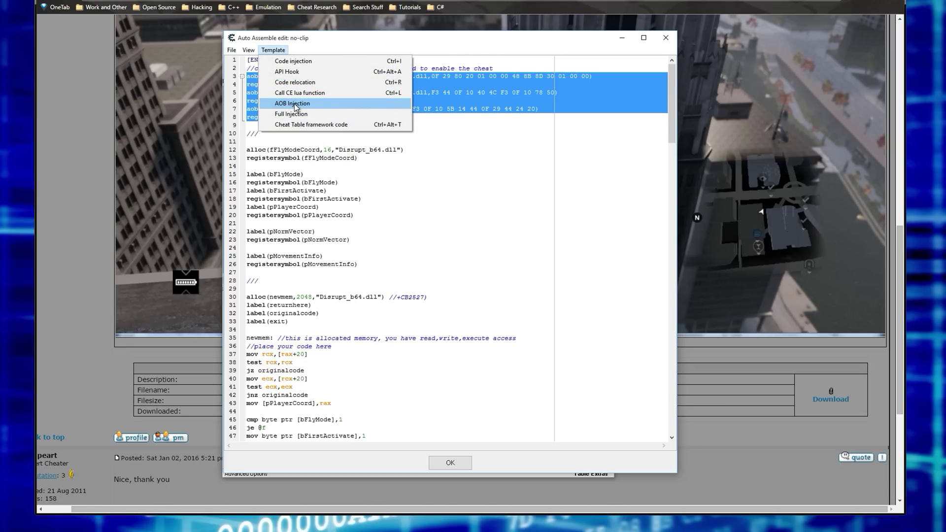
click(487, 250)
scroll(478, 251, down, 11)
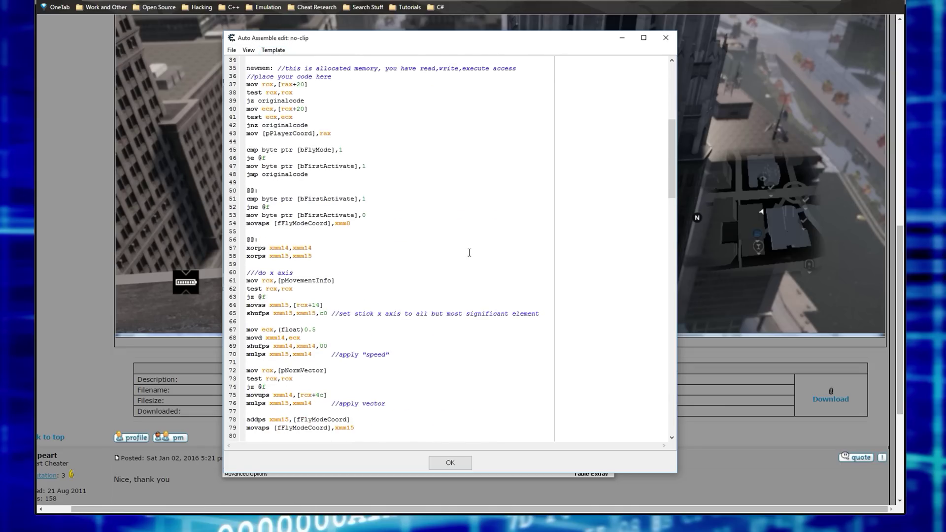
drag(670, 137, 674, 199)
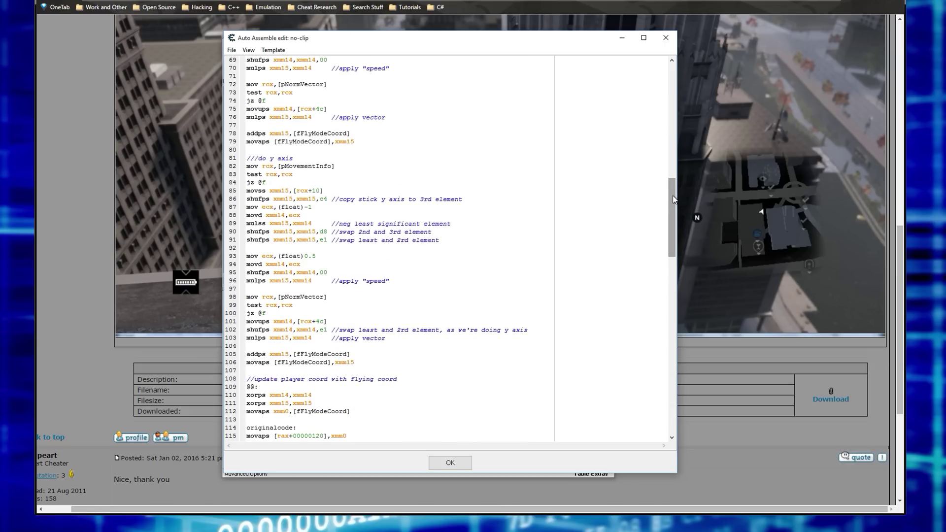
drag(670, 197, 665, 79)
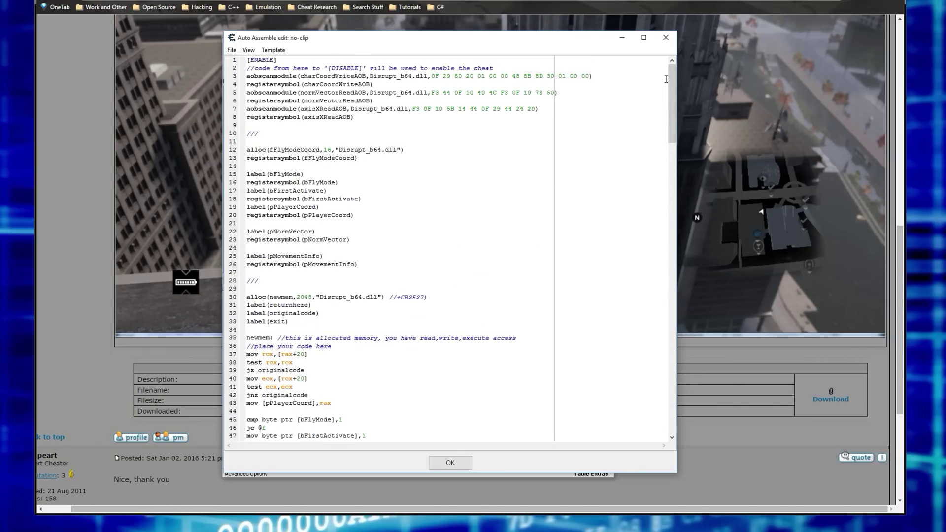
drag(512, 44, 527, 43)
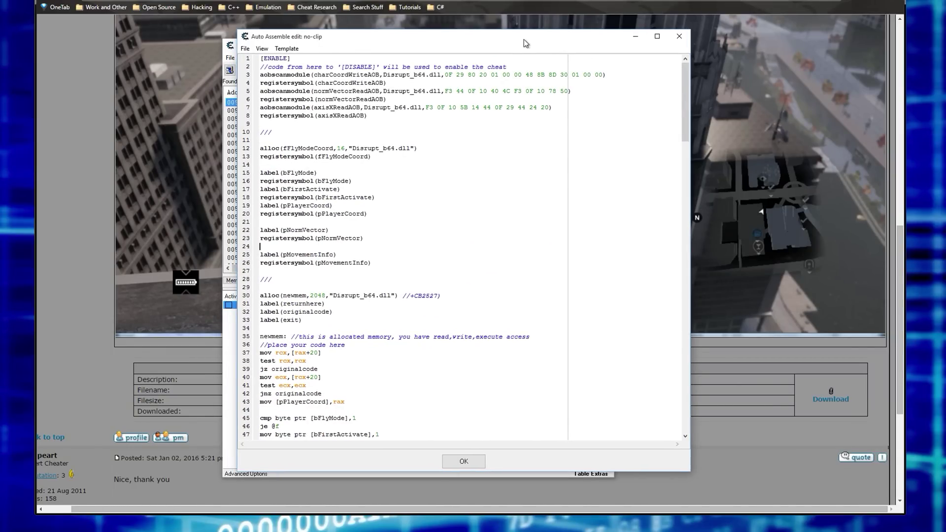
click(679, 36)
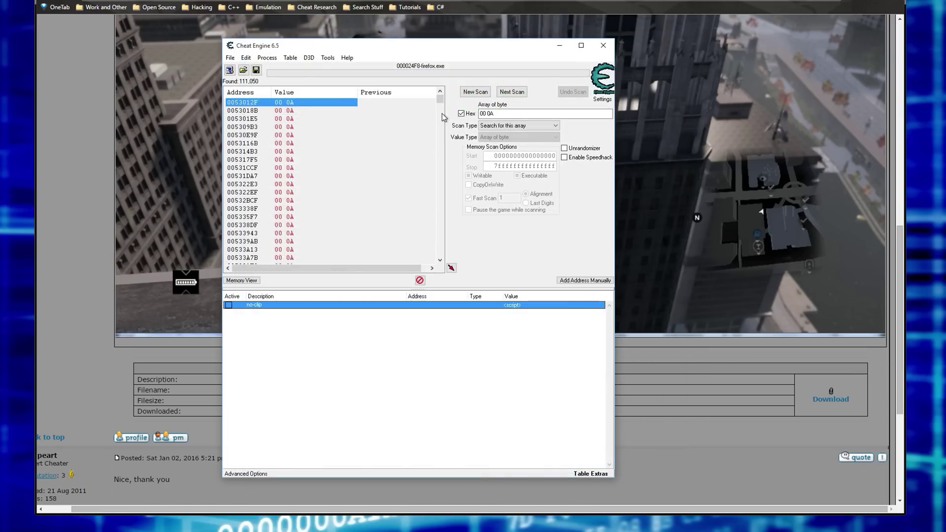
Step: Close Cheat Engine, scroll the NoClip results, and select the terms after the site filter
click(601, 48)
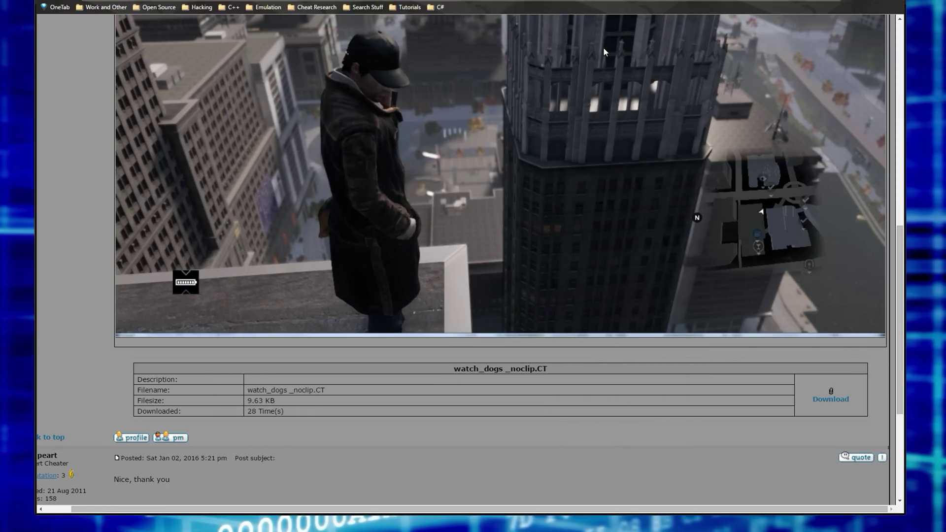
key(alt+Left)
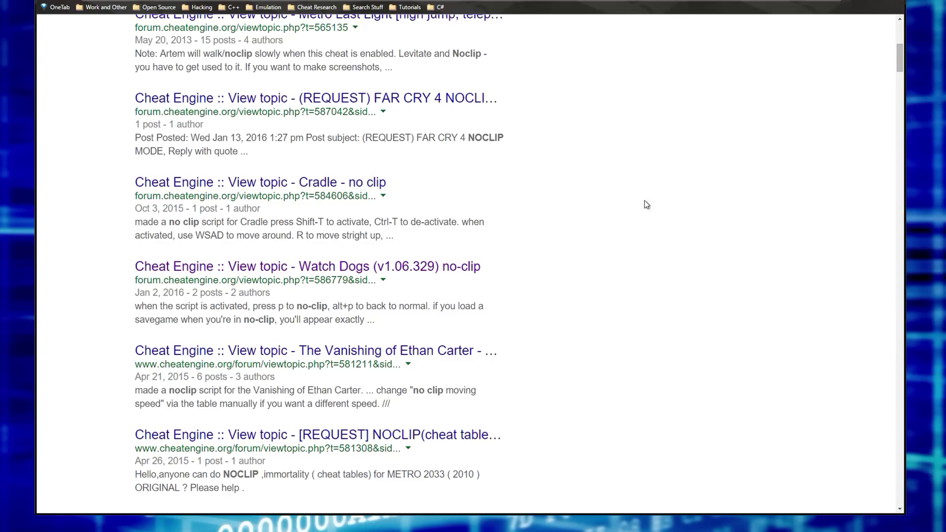
scroll(553, 312, down, 3)
scroll(553, 313, down, 10)
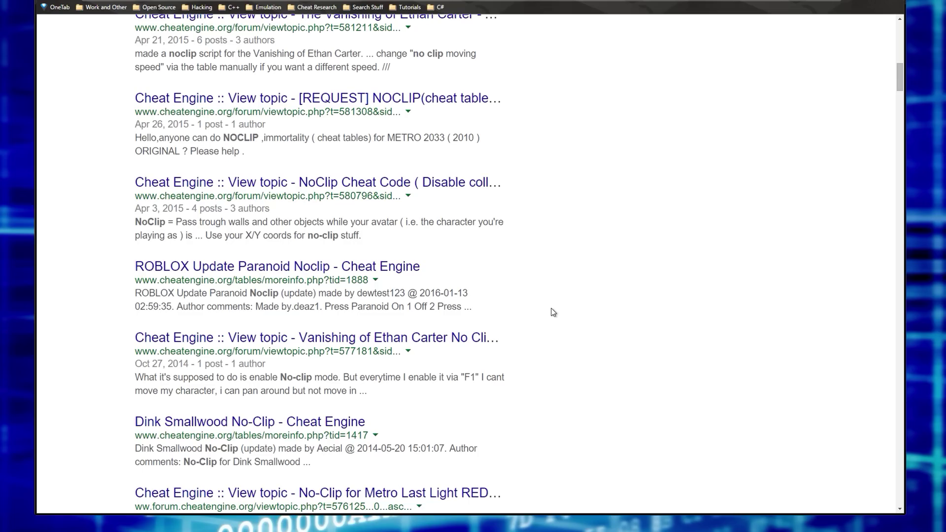
scroll(553, 312, down, 3)
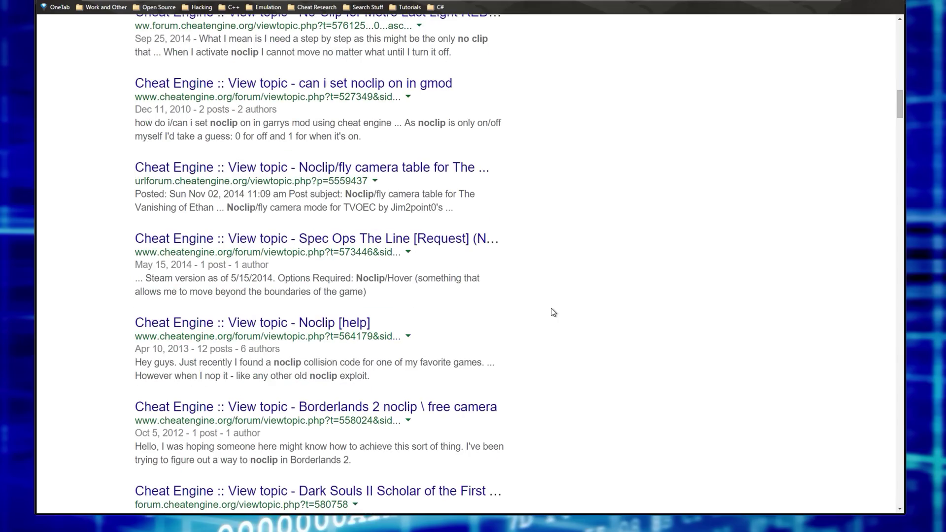
scroll(553, 312, down, 8)
scroll(555, 315, down, 5)
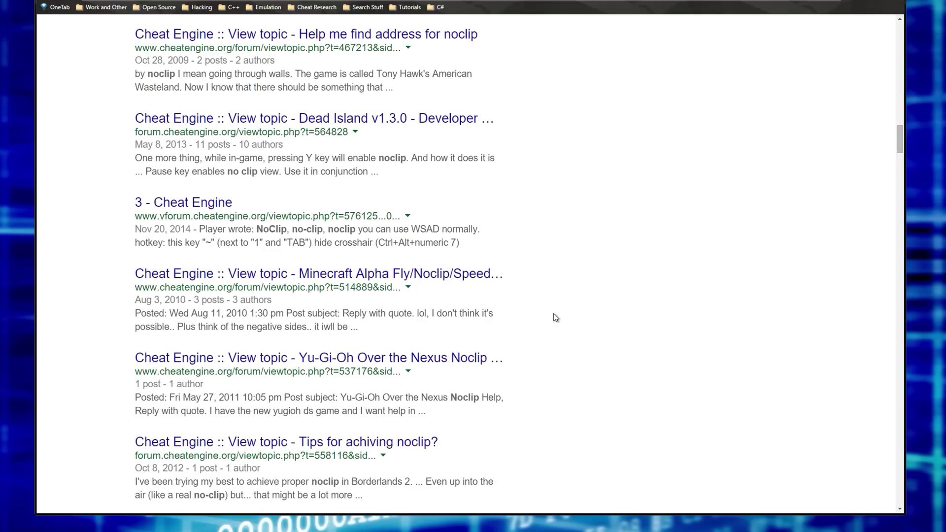
scroll(555, 317, up, 20)
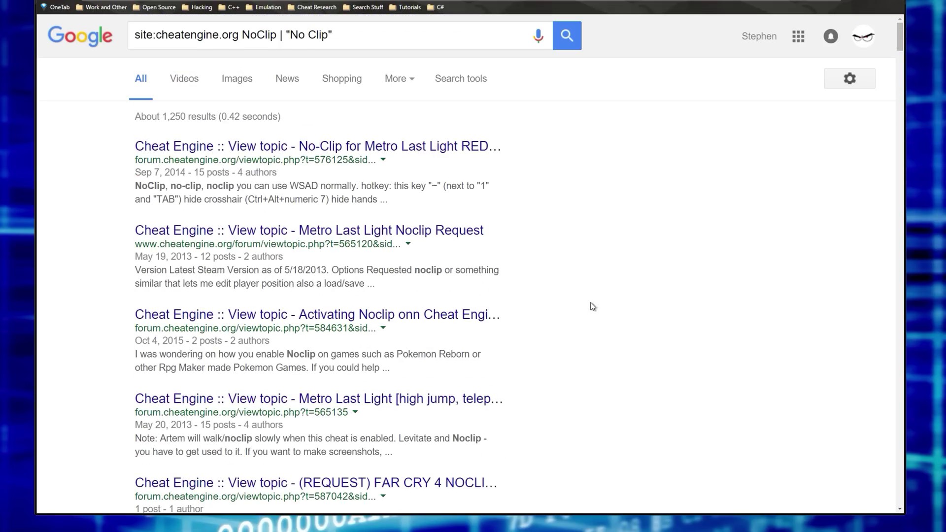
drag(359, 36, 245, 35)
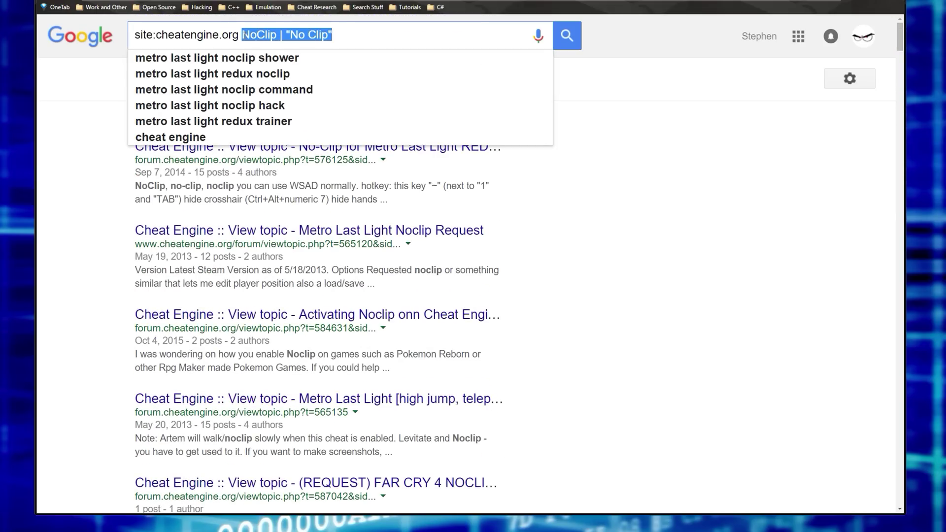
Step: Search site:cheatengine.org for DBVM and highlight the 2014 date of an older result
text(DBVM)
key(Return)
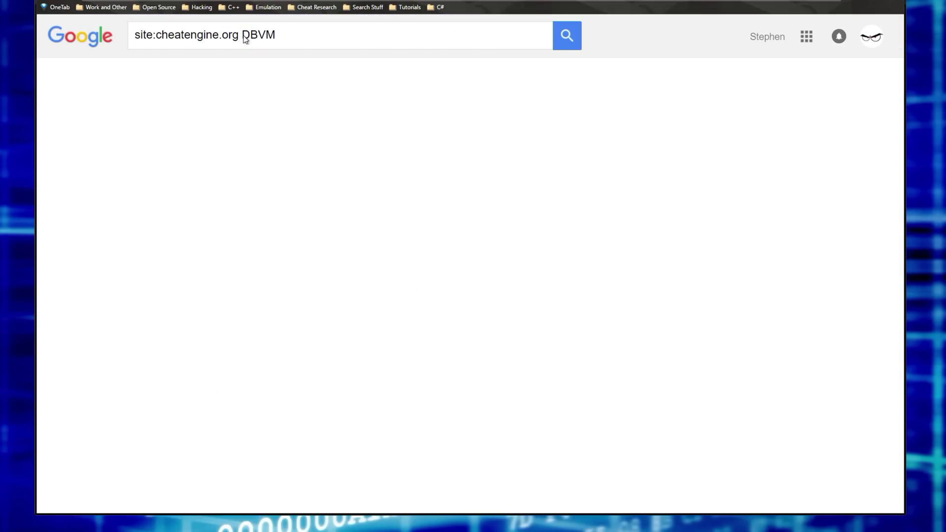
scroll(702, 184, down, 1)
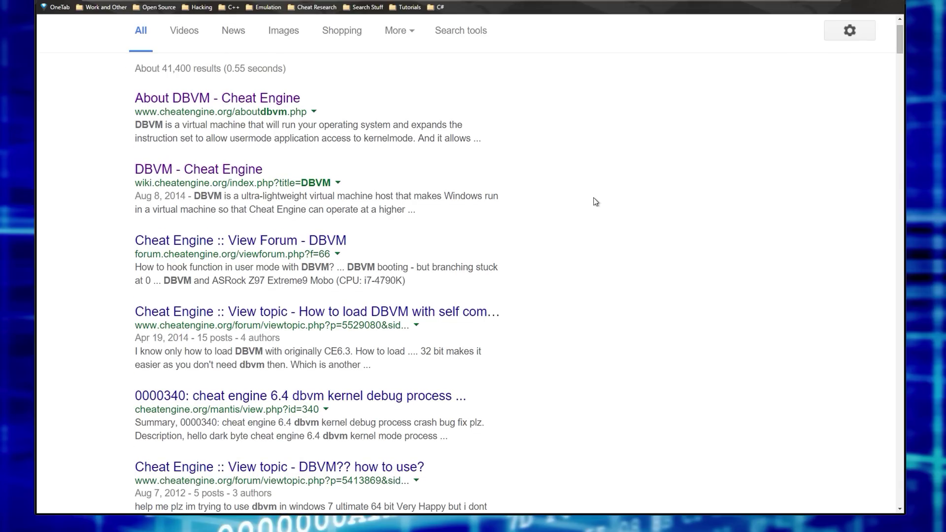
scroll(272, 104, down, 2)
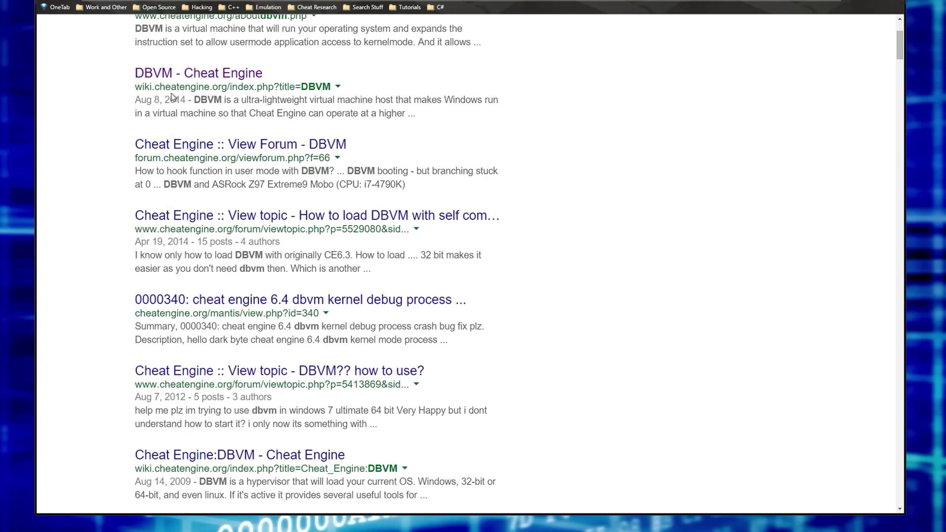
scroll(582, 116, down, 2)
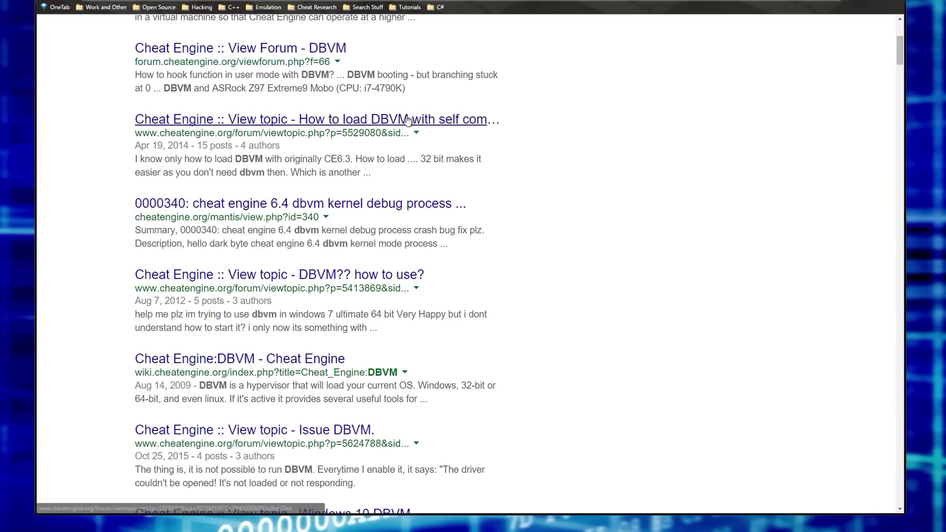
drag(167, 145, 189, 144)
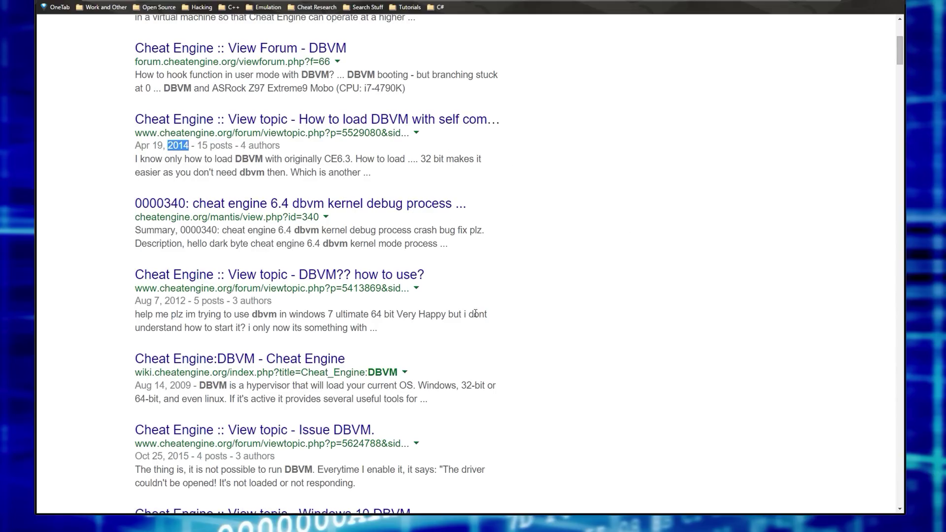
Step: Scroll further through the DBVM results and expand the More result types list
scroll(555, 280, down, 4)
scroll(552, 296, down, 1)
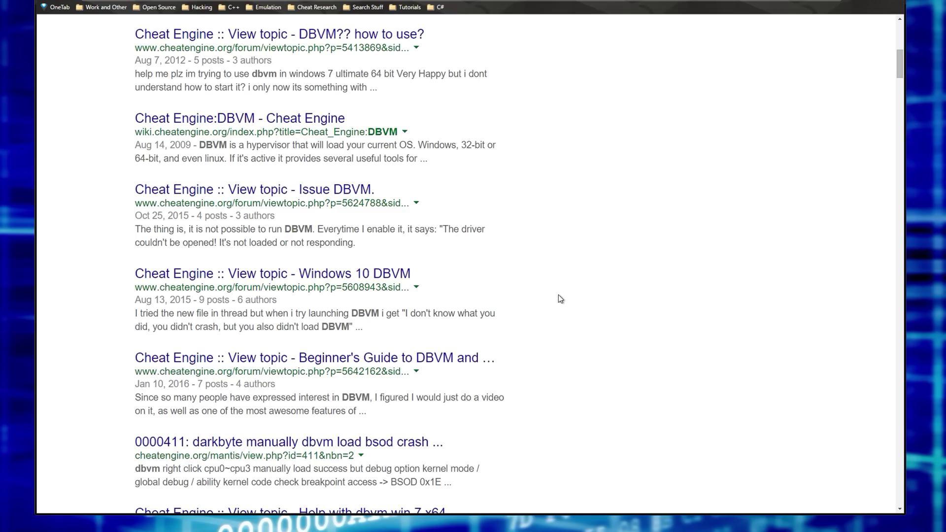
scroll(555, 272, down, 3)
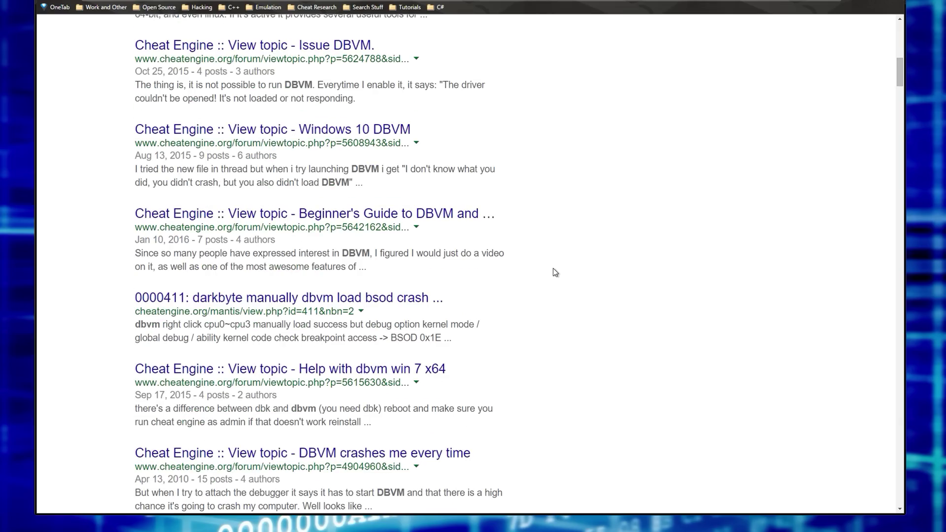
scroll(561, 267, down, 4)
scroll(596, 269, up, 18)
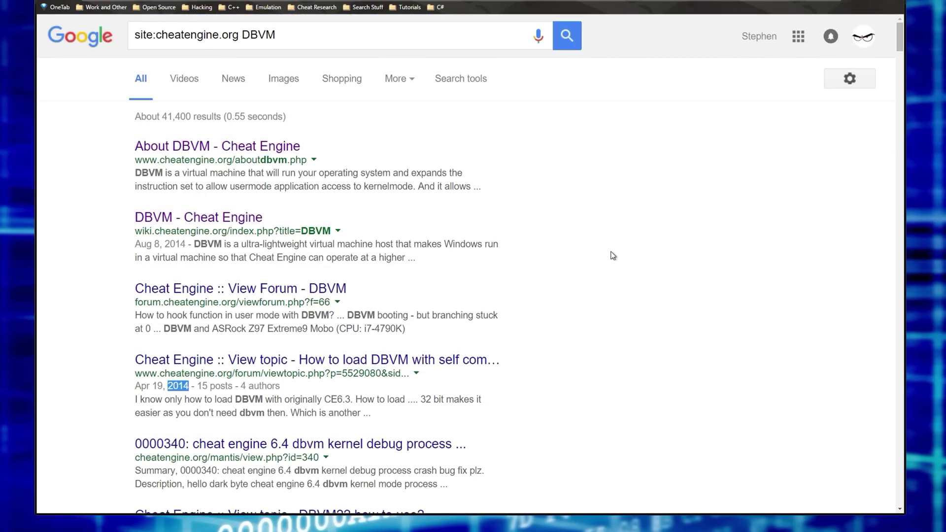
click(387, 79)
Step: Filter the DBVM results to Past month and highlight the top result's Jan 10, 2016 date
click(459, 80)
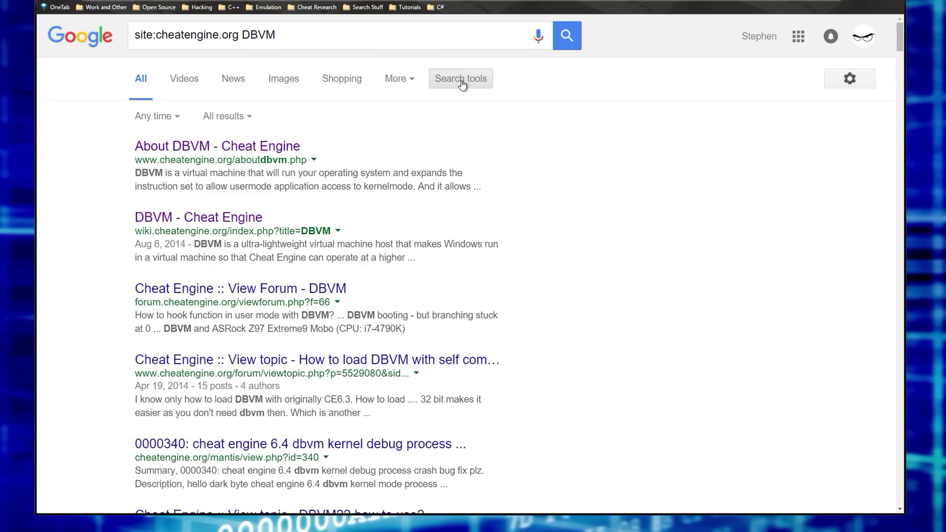
click(160, 118)
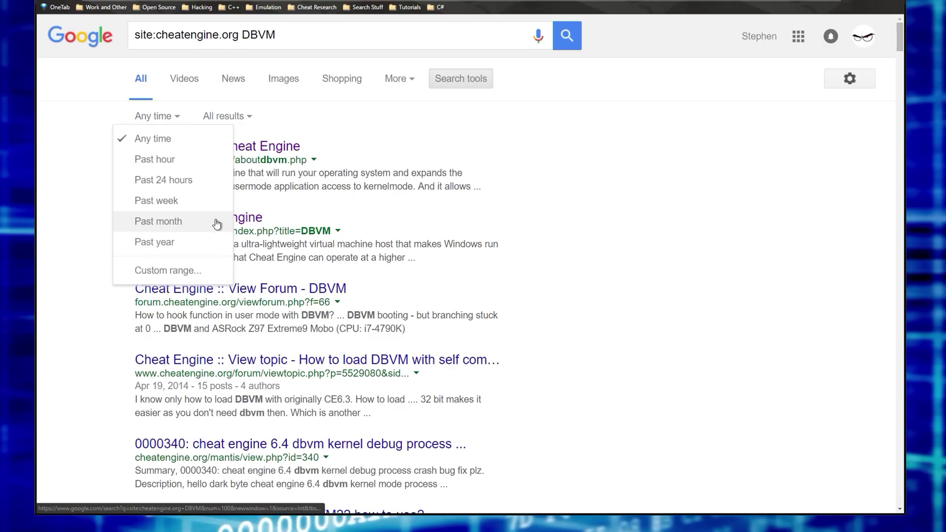
click(163, 224)
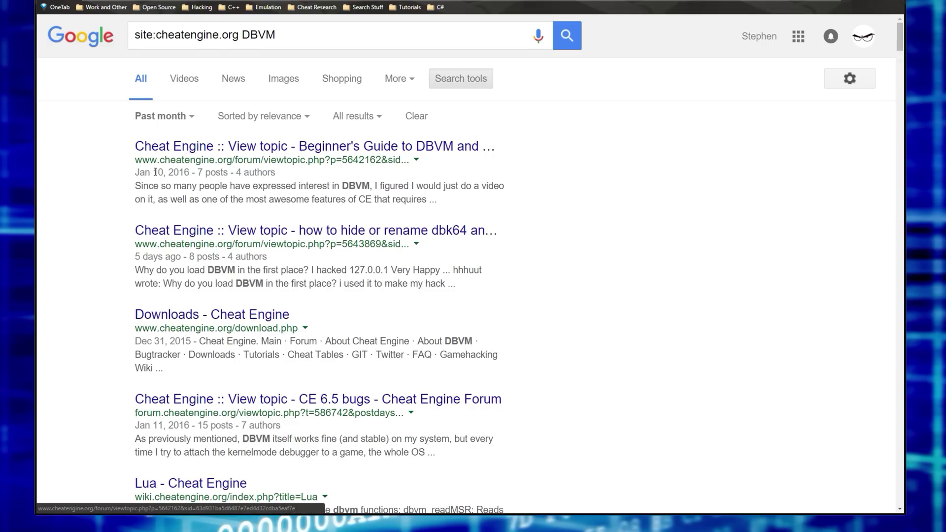
drag(136, 172, 190, 173)
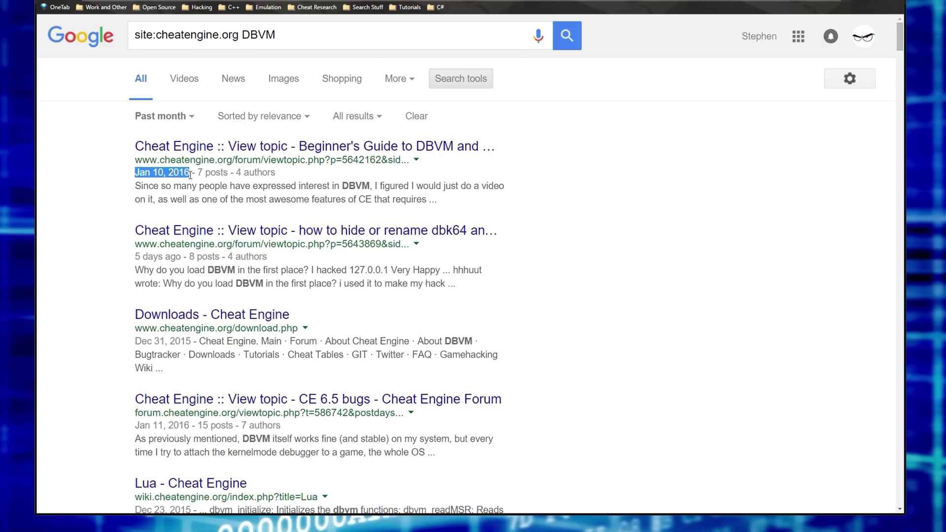
right_click(373, 146)
Step: Open the first DBVM result in a new tab, then select parts of the site:cheatengine.org query text
click(397, 152)
click(154, 35)
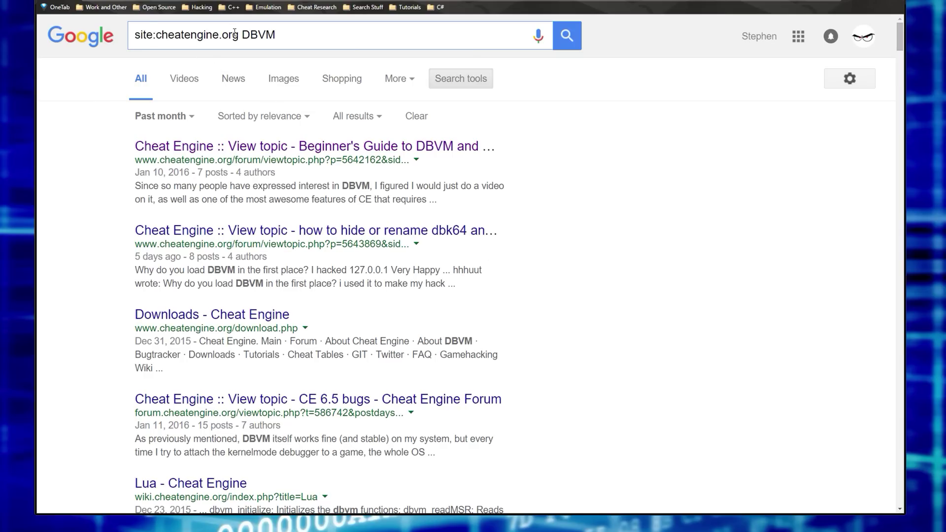
drag(236, 35, 279, 33)
click(334, 26)
drag(306, 37, 158, 35)
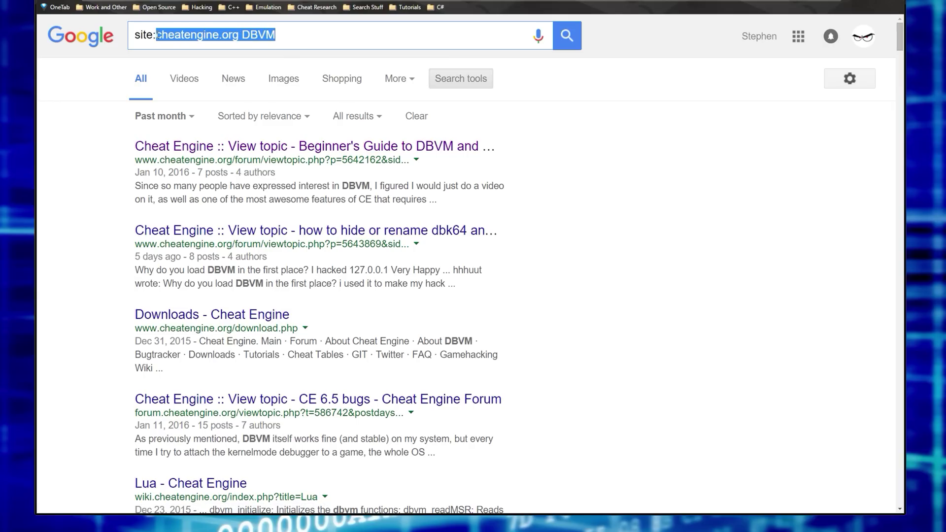
click(298, 34)
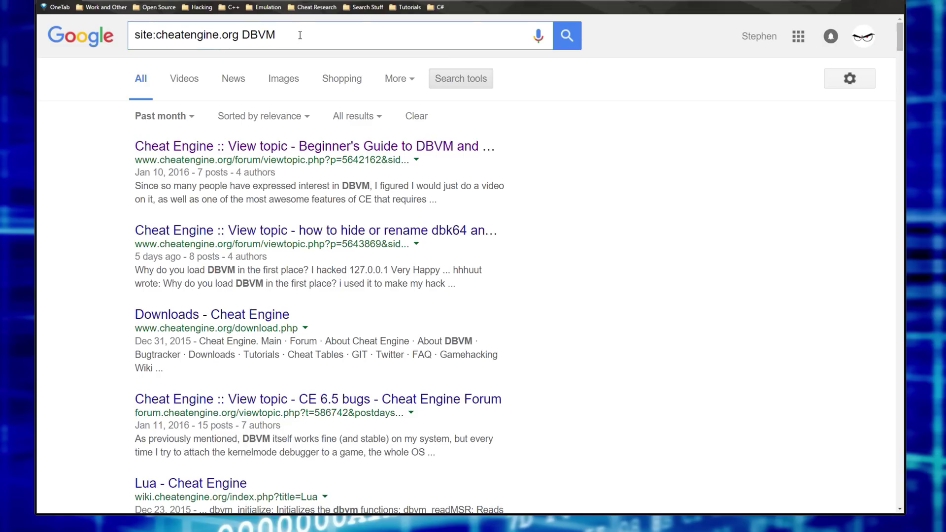